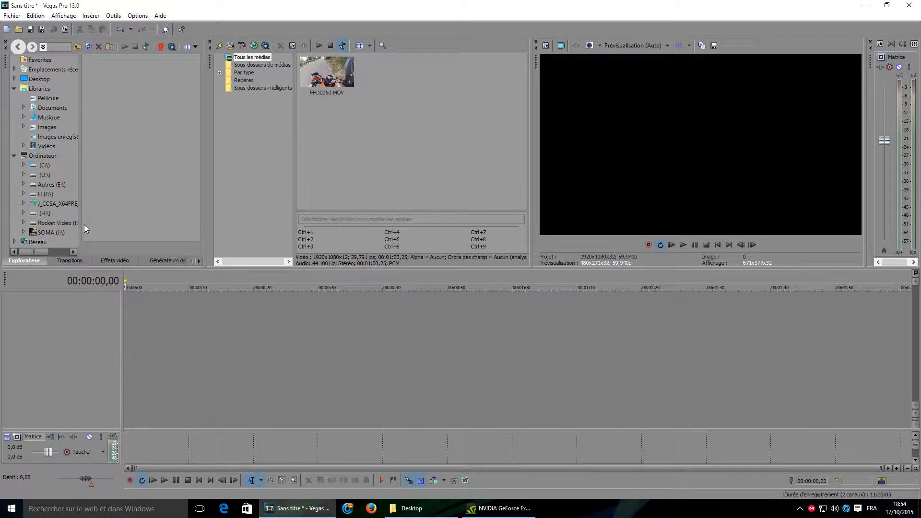
Step: Add the FHD0050.MOV clip from the project media to the timeline
left_click_drag(204, 202, 181, 206)
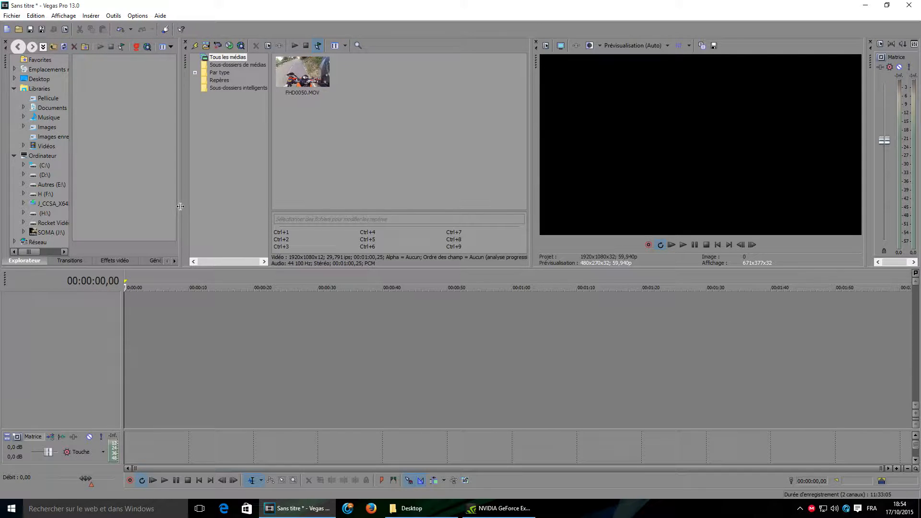
left_click_drag(71, 153, 125, 178)
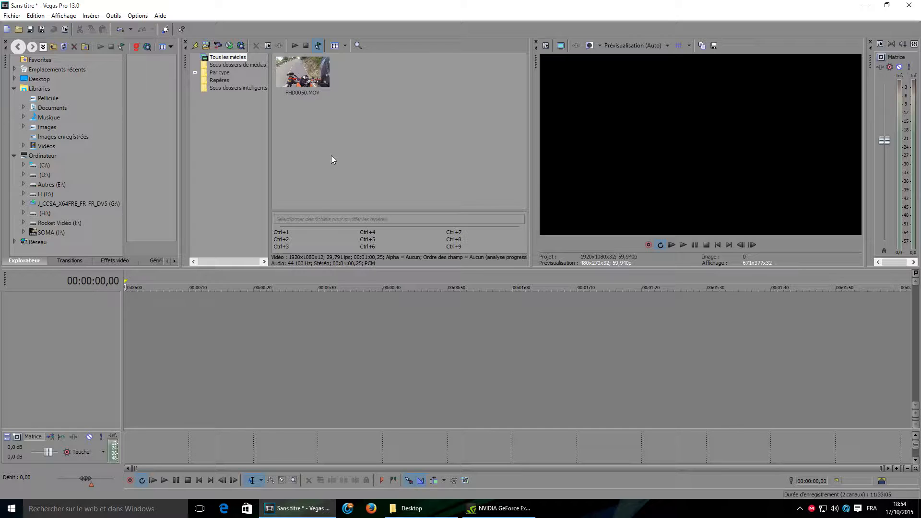
left_click(309, 82)
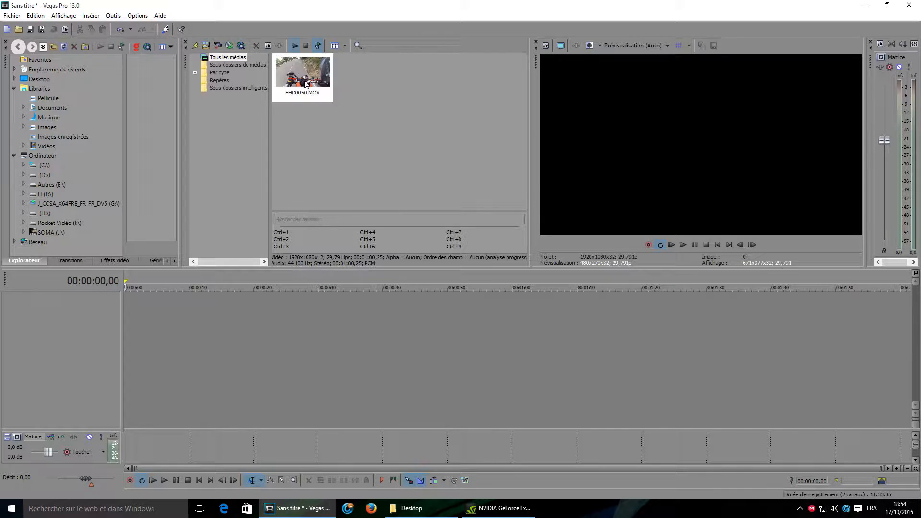
left_click_drag(174, 329, 244, 301)
left_click(542, 200)
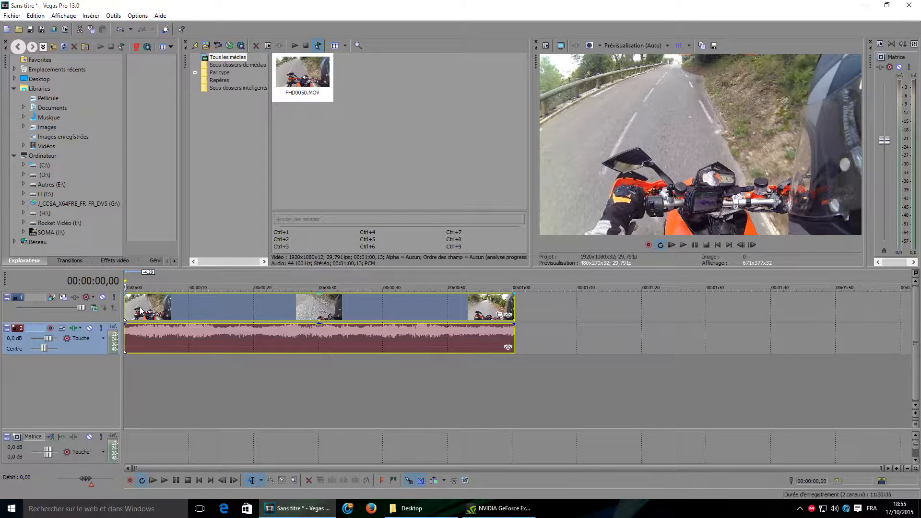
Step: Set the audio event's channels to Combine
right_click(86, 347)
left_click(197, 374)
left_click(341, 348)
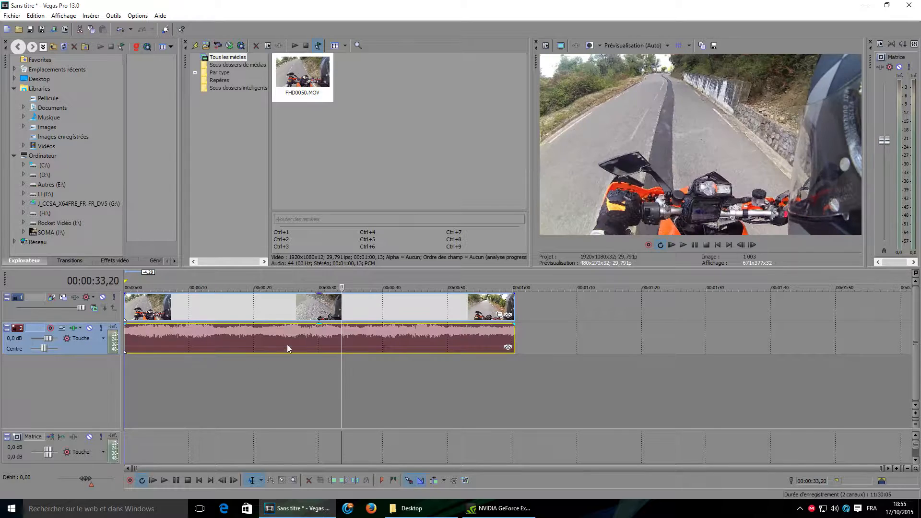
right_click(160, 339)
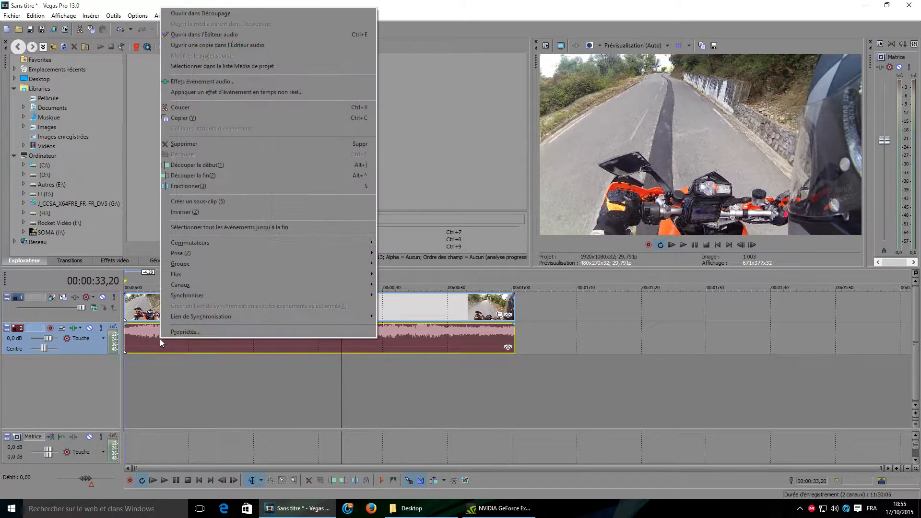
mouse_move(194, 286)
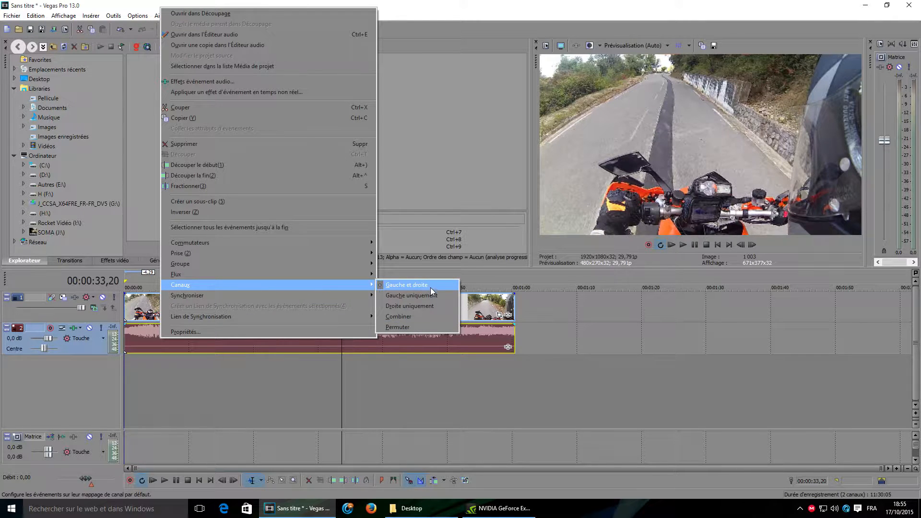
left_click(407, 317)
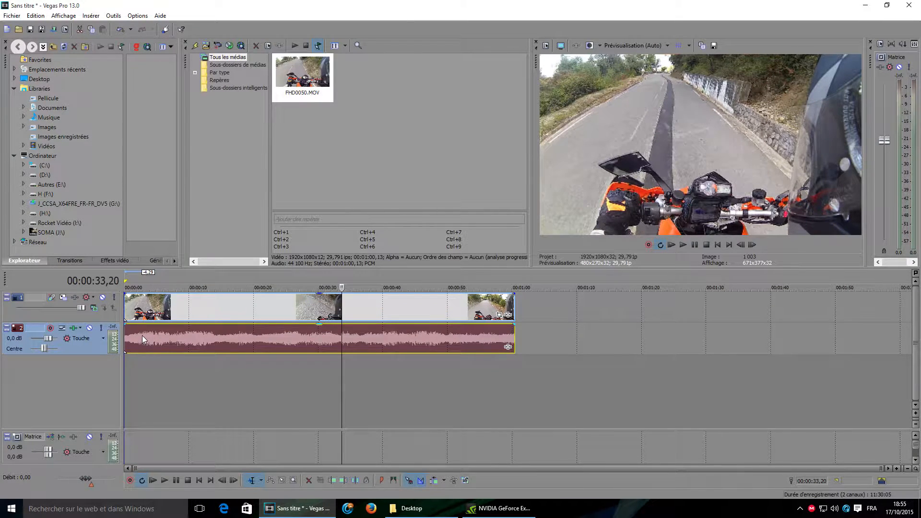
Step: Lower the audio event's volume envelope nearly to silence
left_click(142, 335)
key("space")
key("space")
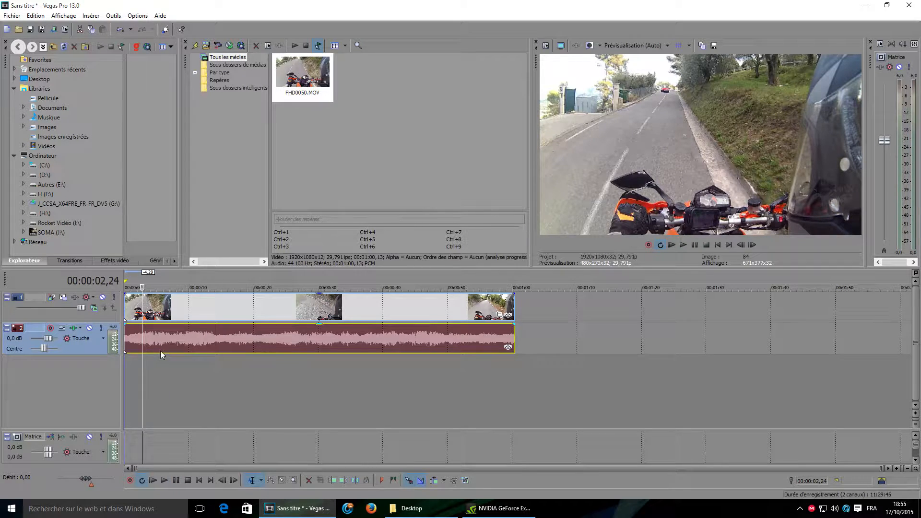
left_click(135, 335)
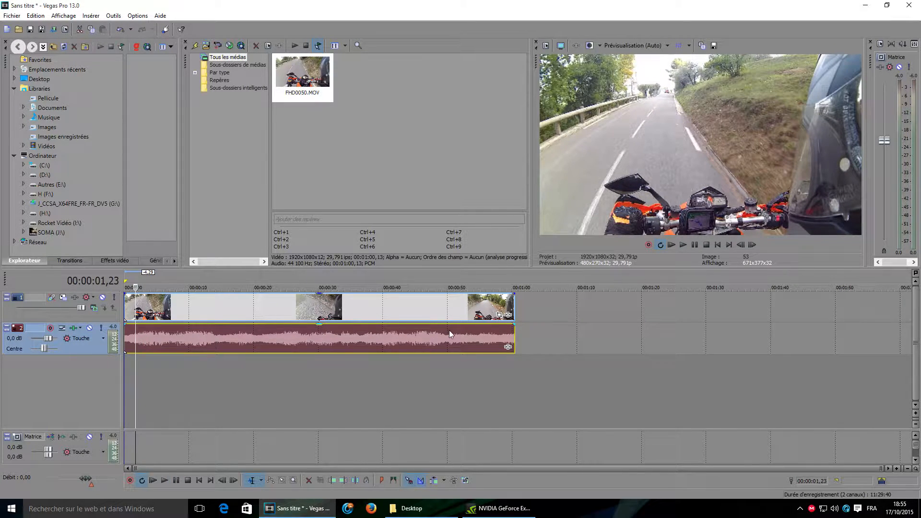
left_click_drag(319, 325, 321, 355)
Step: Play back the timeline to preview the clip
key("space")
key("space")
key("space")
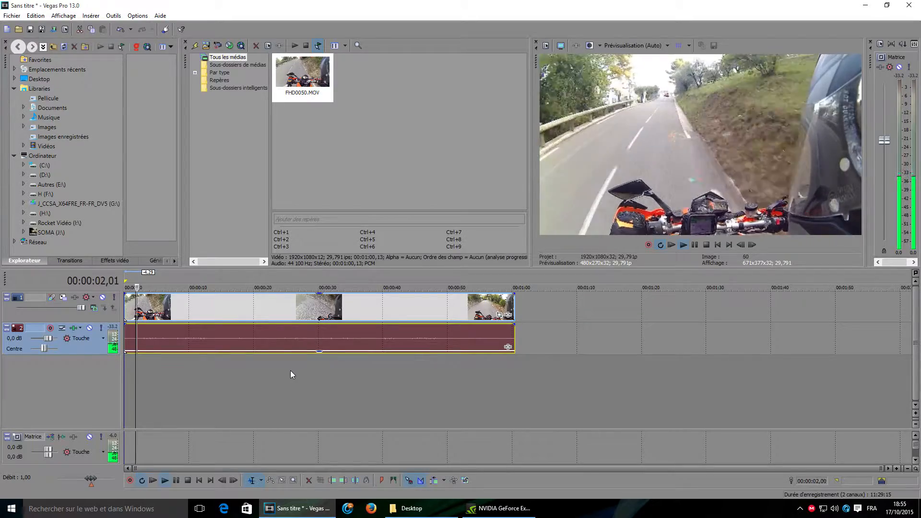
key("space")
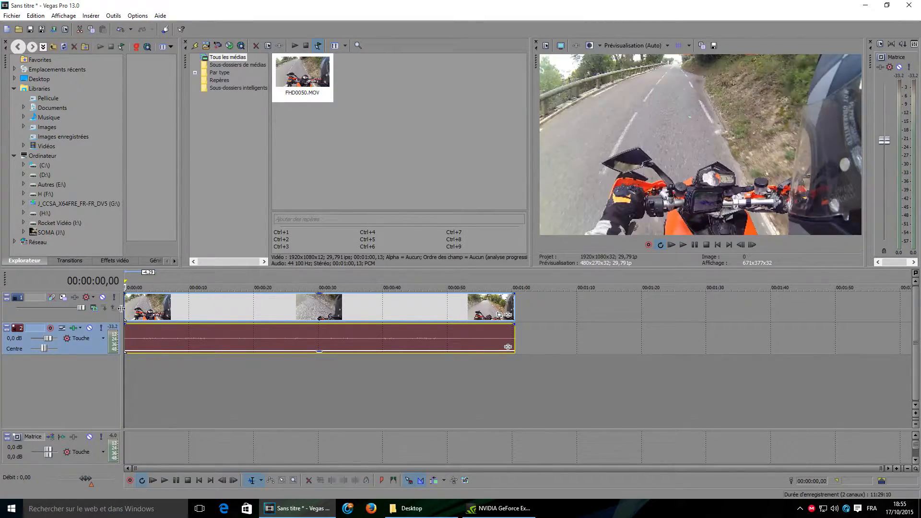
key("space")
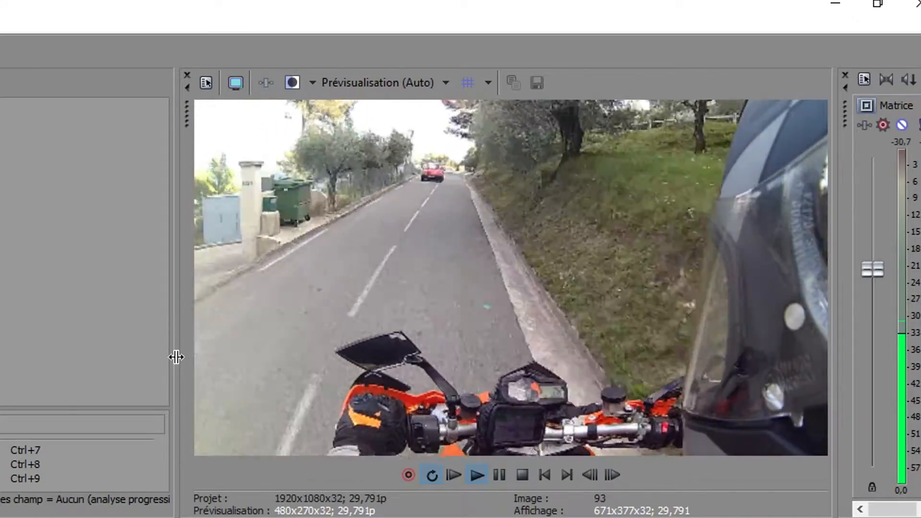
left_click_drag(176, 355, 16, 356)
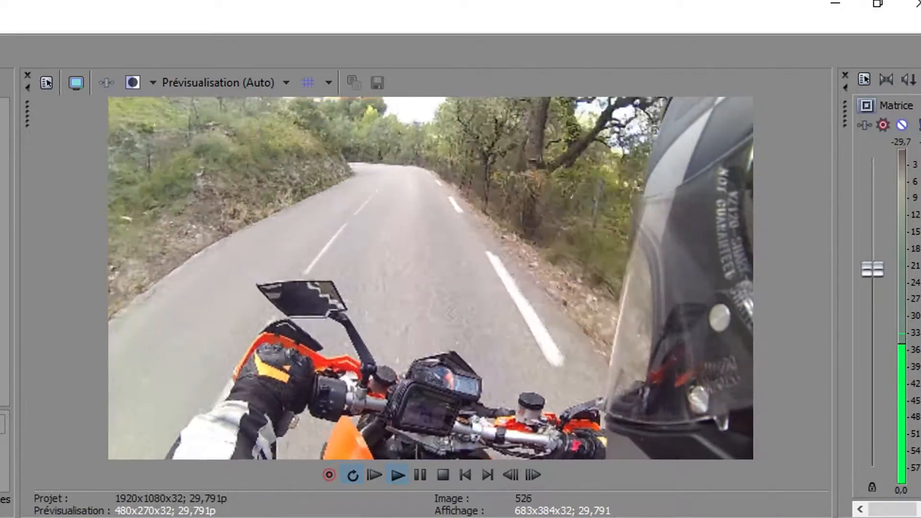
key("space")
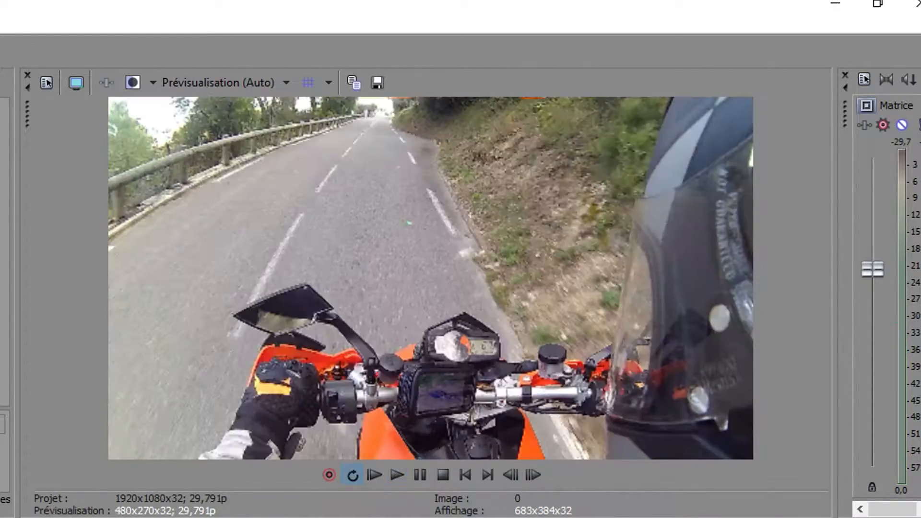
Step: Split the clip at 00:00:26,12 and delete the part after the split
left_click(258, 310)
key("s")
left_click(295, 311)
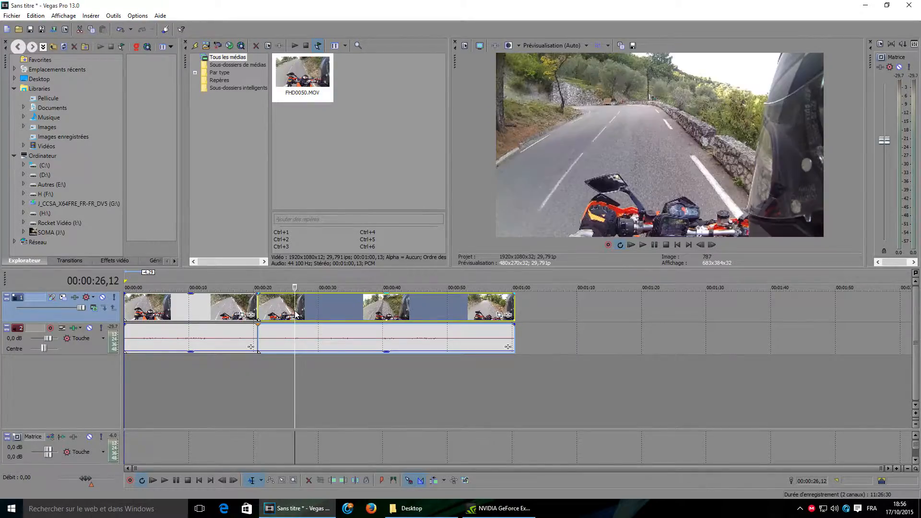
key("Delete")
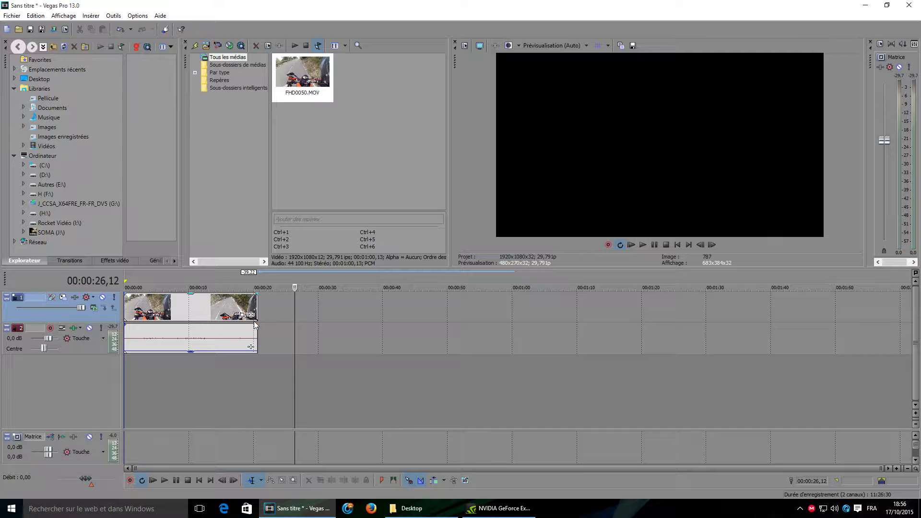
Step: Split the remaining clip at about 00:00:08,27
scroll(180, 333, "up", 4)
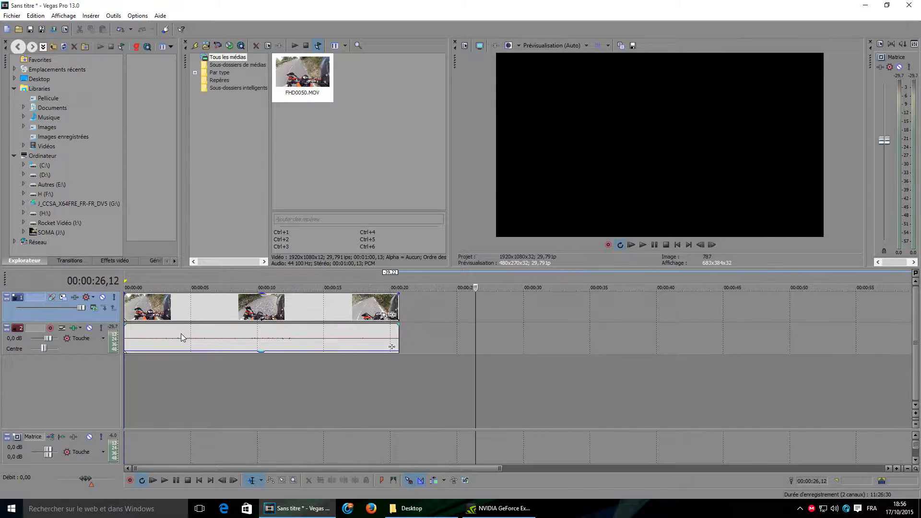
left_click(204, 309)
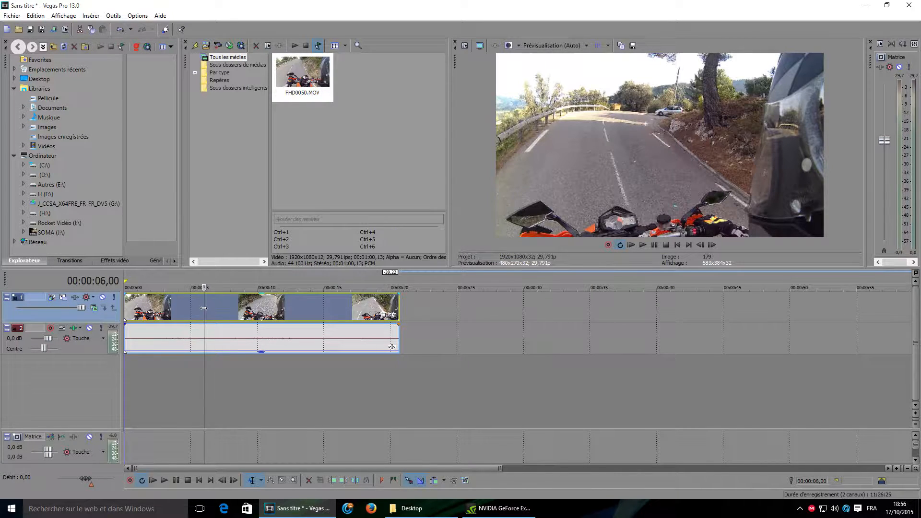
left_click(126, 311)
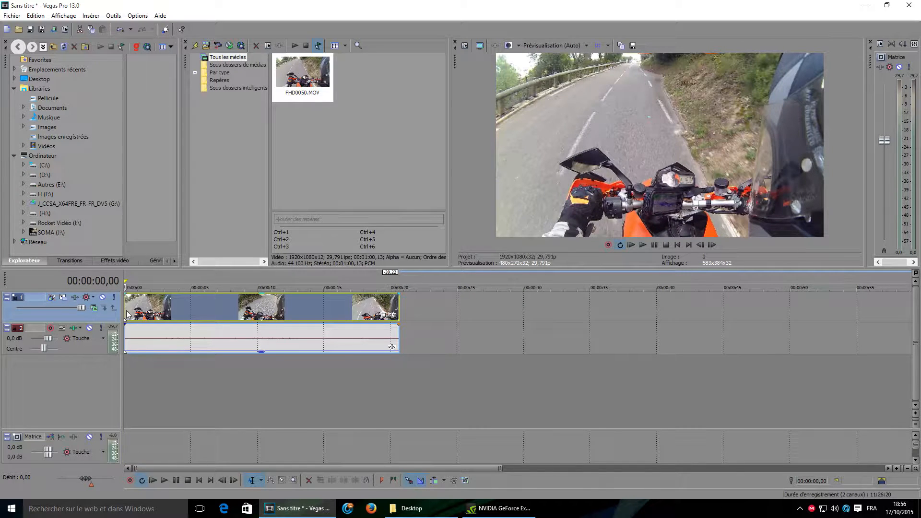
left_click(136, 312)
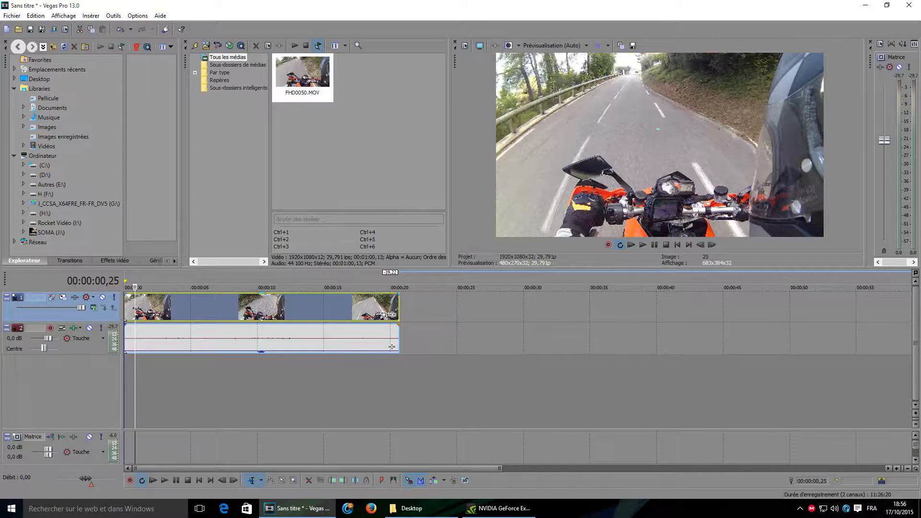
left_click(142, 314)
left_click_drag(141, 314, 161, 314)
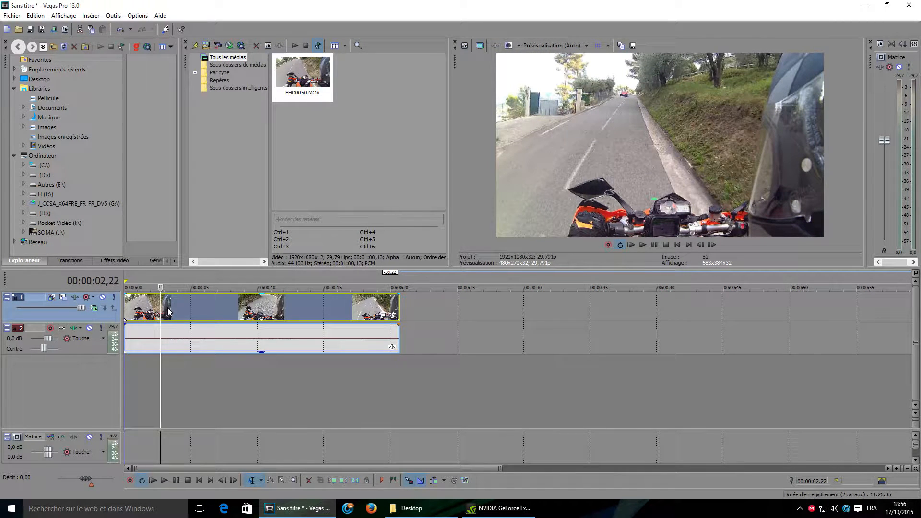
left_click_drag(161, 313, 126, 312)
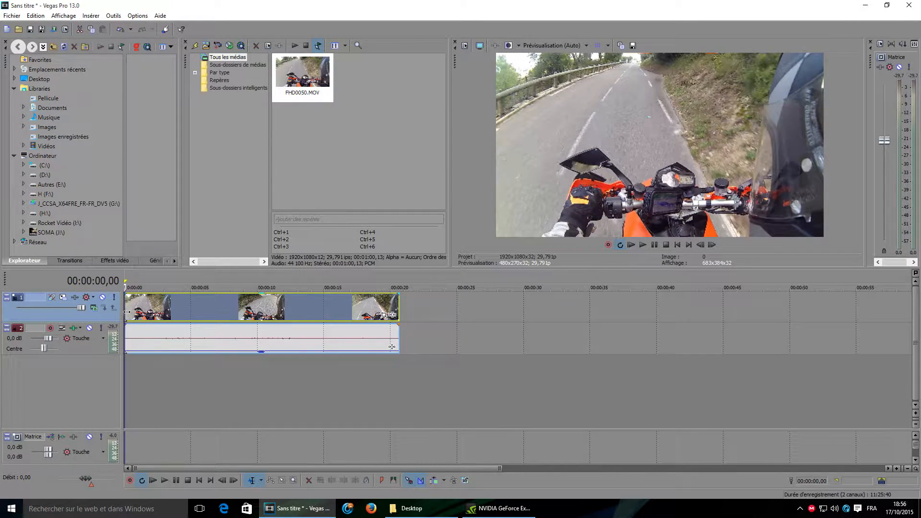
left_click_drag(127, 312, 243, 305)
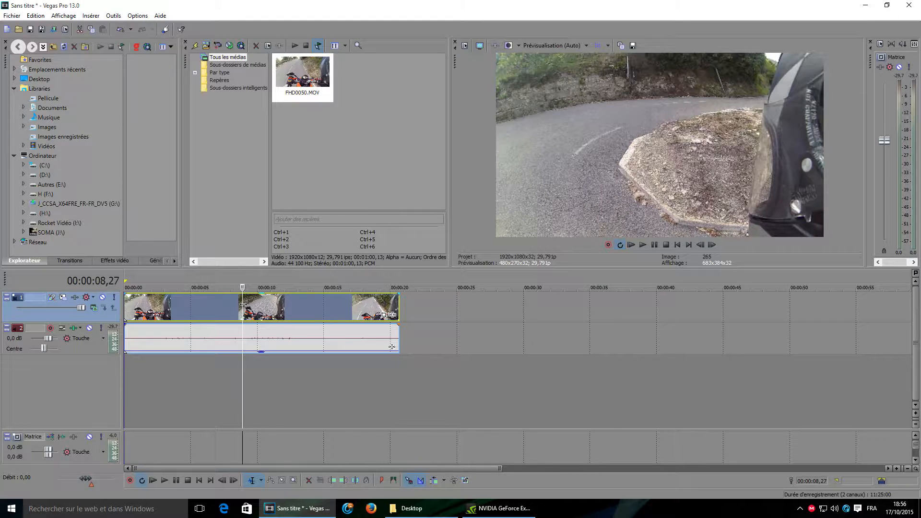
key("s")
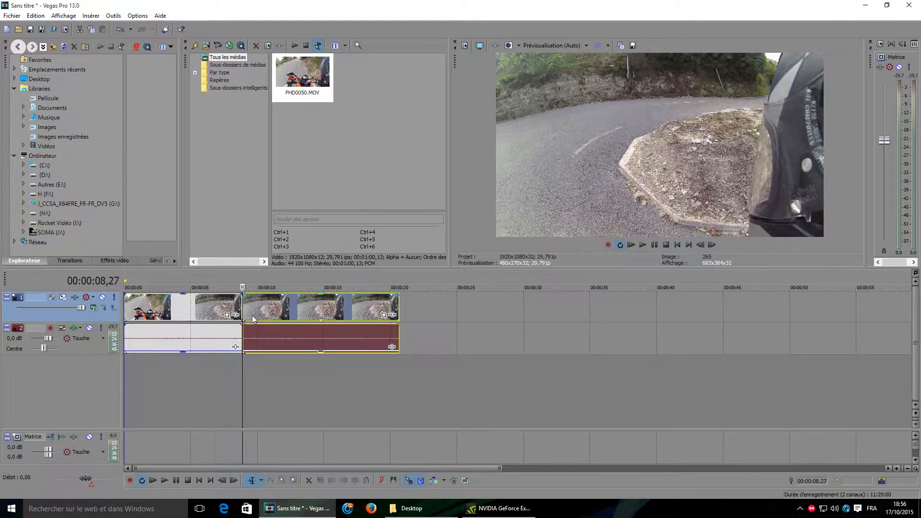
Step: Apply the BCC WitnessProtection event effect to the first part of the clip
left_click(185, 310)
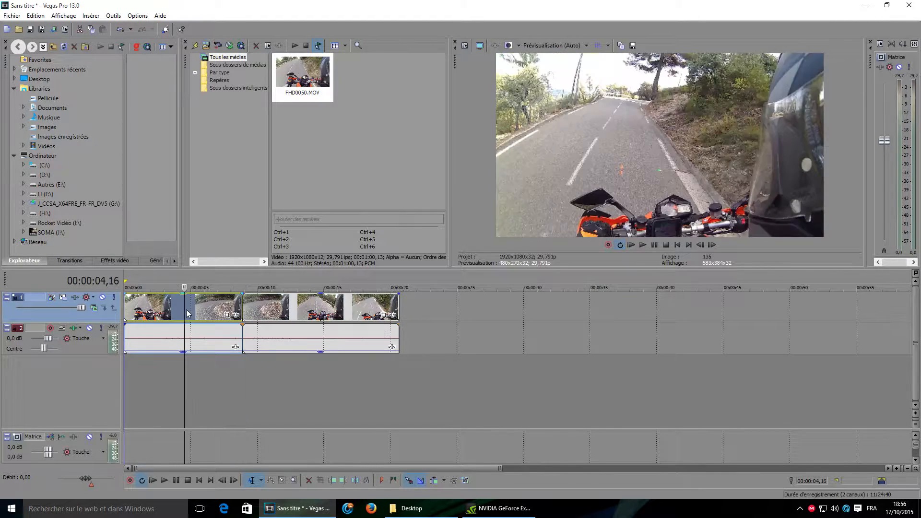
left_click(235, 317)
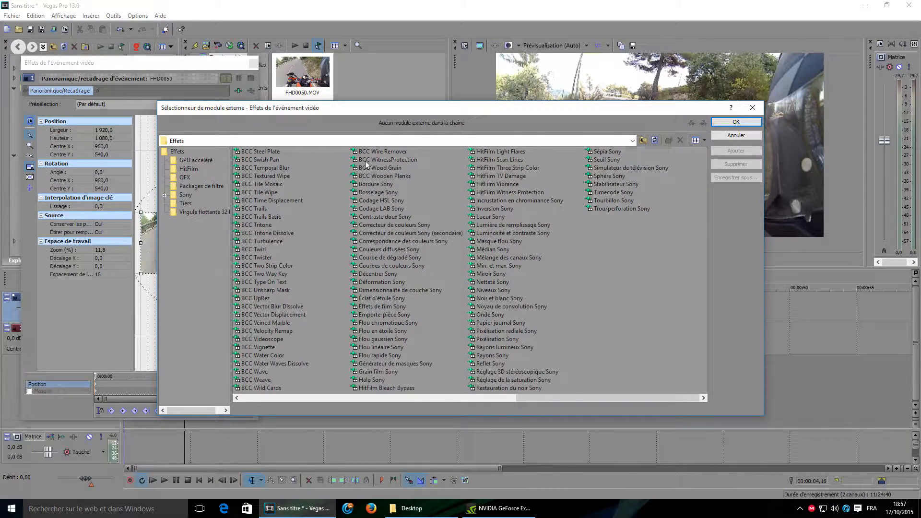
left_click(388, 160)
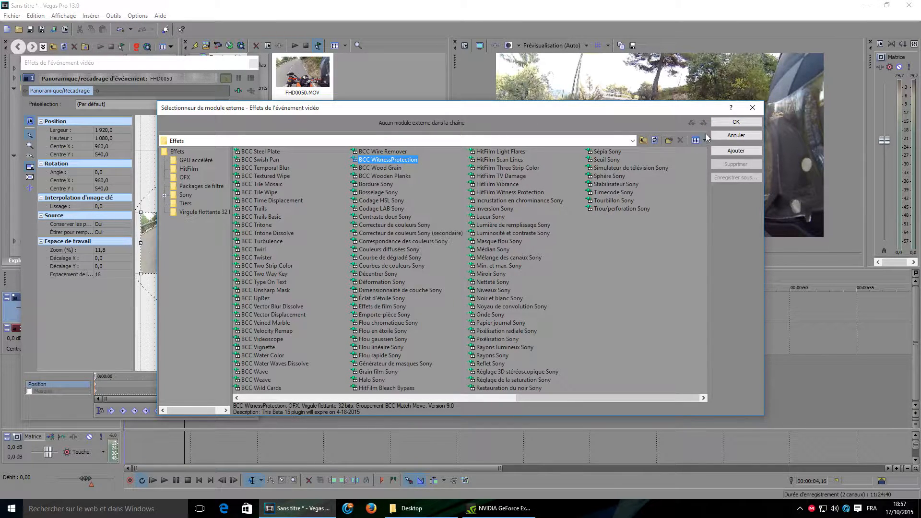
left_click(727, 121)
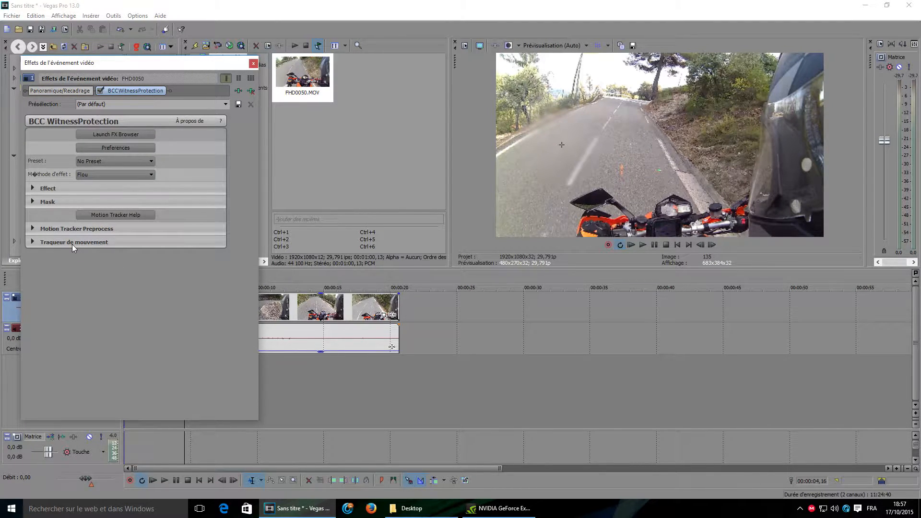
Step: Enable on-the-fly tracking (Piste à la volée) in the effect's motion tracker settings
left_click(32, 243)
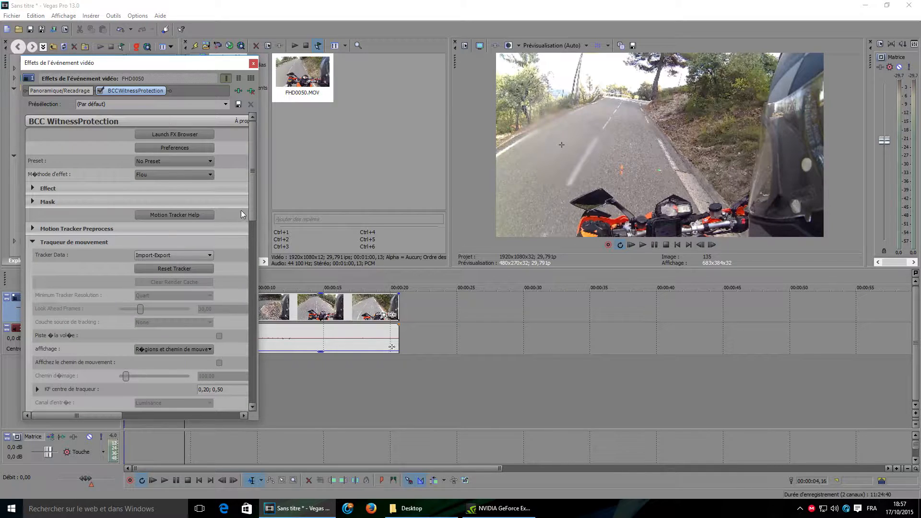
scroll(252, 212, "down", 3)
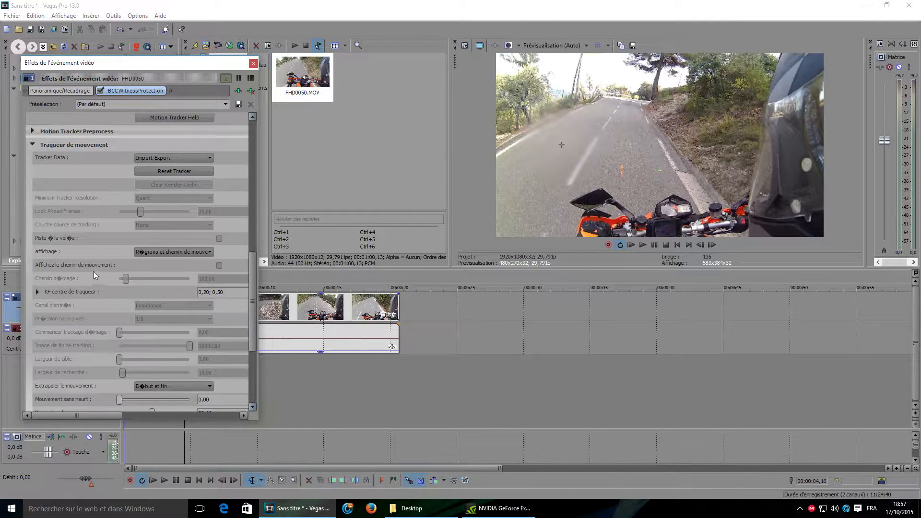
left_click(220, 239)
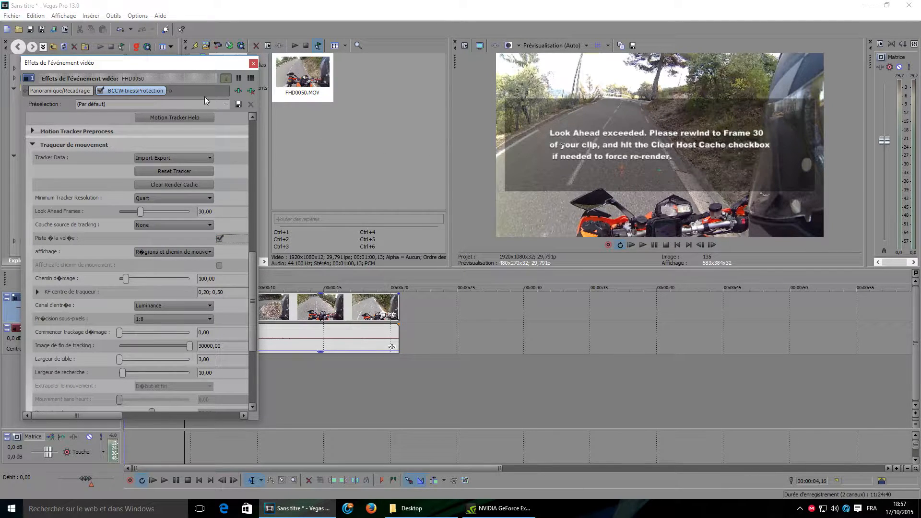
Step: Select a time range from the start to 00:00:08,27 covering the first clip part
left_click_drag(127, 64, 609, 112)
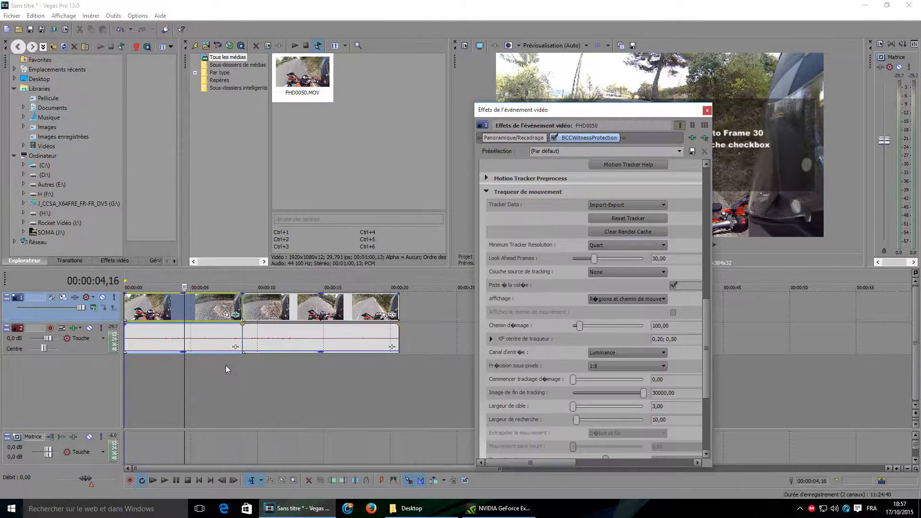
left_click_drag(243, 373, 125, 374)
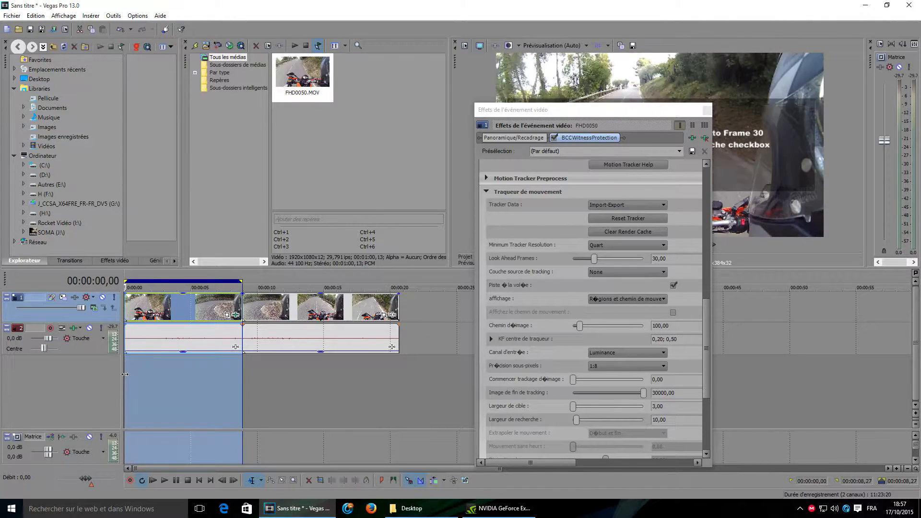
left_click_drag(510, 110, 500, 147)
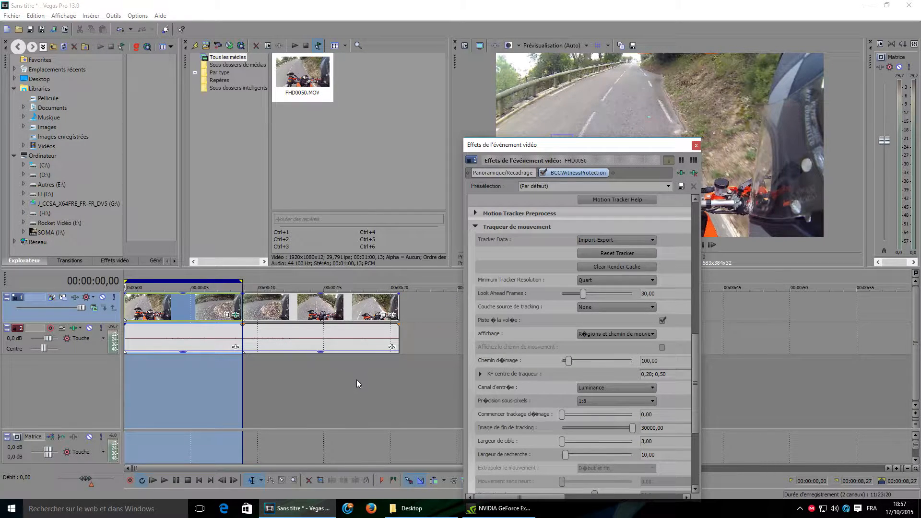
Step: Reselect the range from the start to 00:00:08,27 and reset the motion tracker
left_click_drag(409, 386, 354, 388)
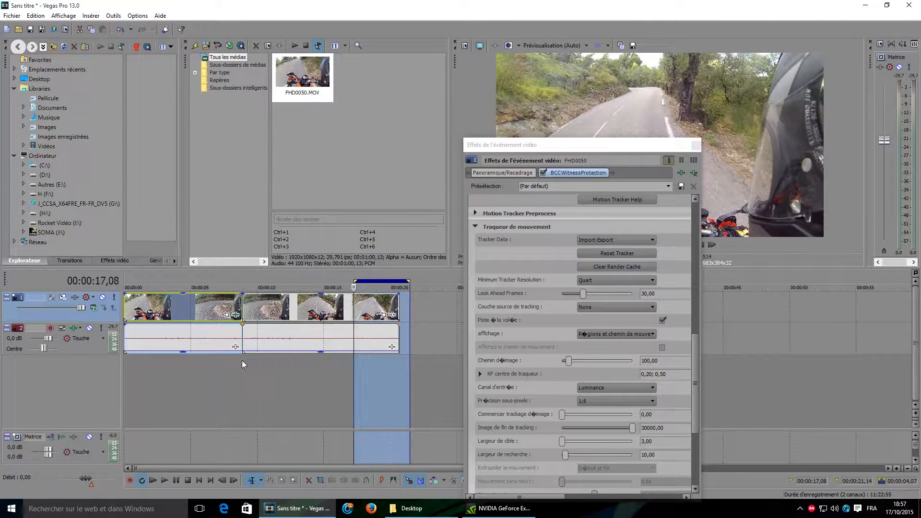
left_click_drag(240, 361, 111, 359)
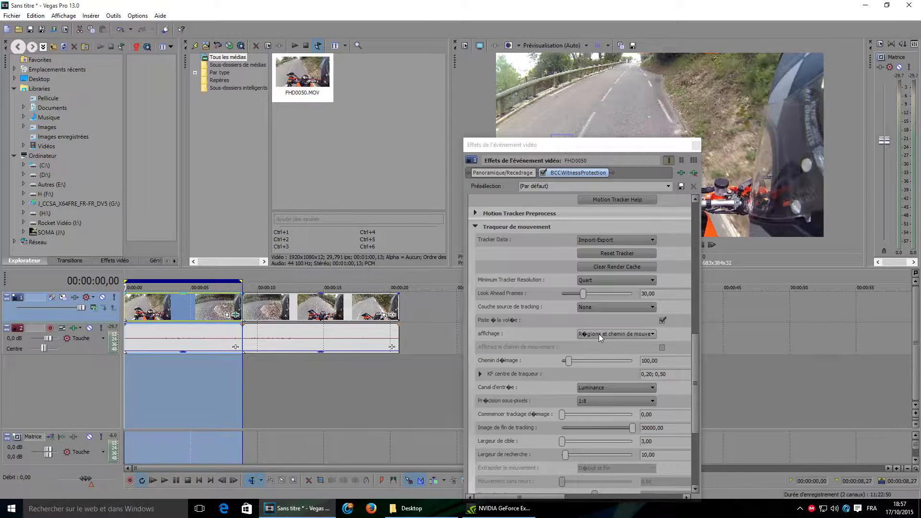
left_click(636, 267)
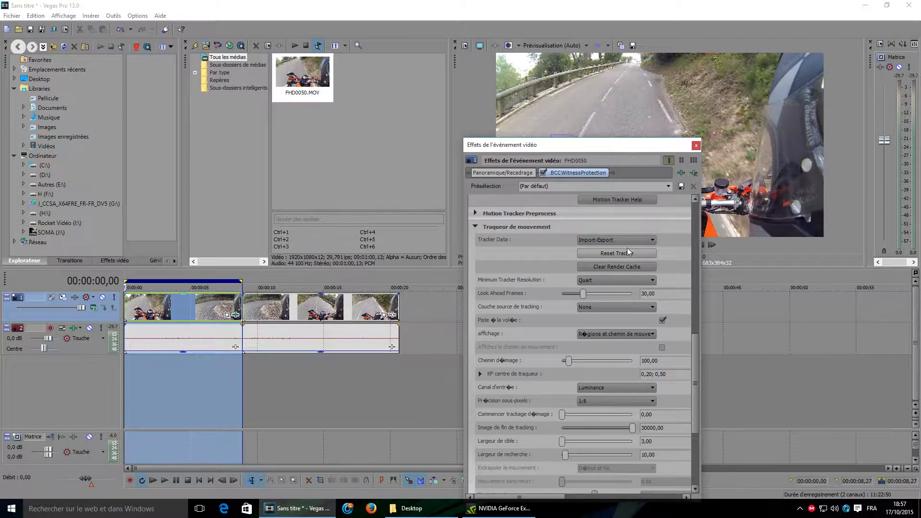
Step: Place the tracker centre on the handlebar-mounted device in the preview, at about 0.55; 0.31
left_click_drag(579, 145, 425, 222)
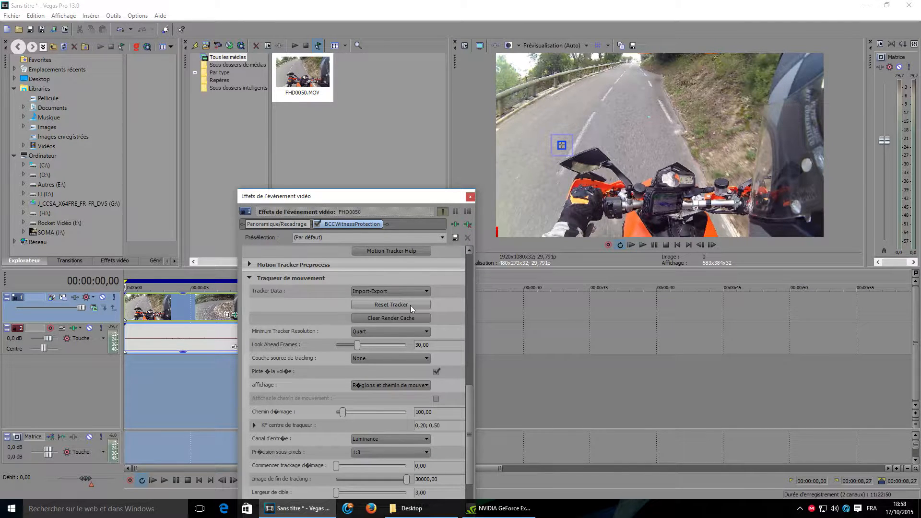
left_click_drag(379, 196, 377, 121)
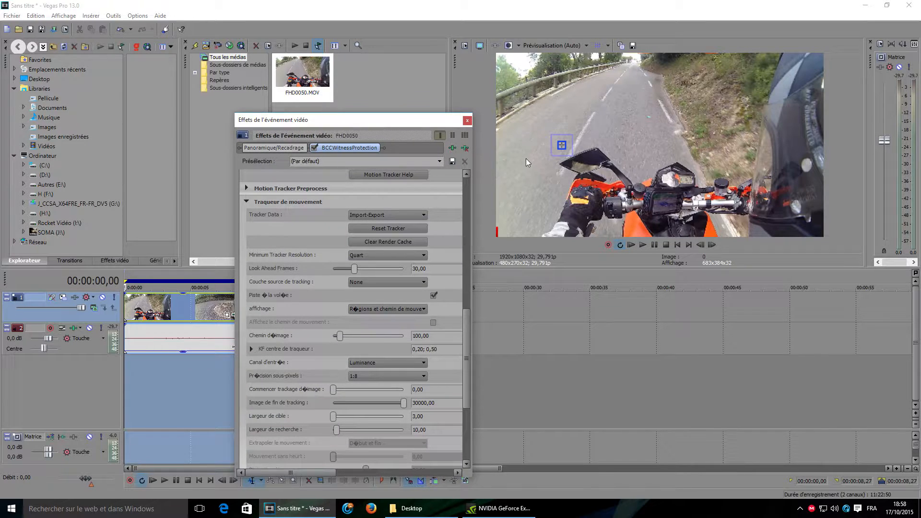
left_click_drag(563, 145, 578, 106)
left_click_drag(620, 128, 589, 99)
left_click_drag(381, 122, 372, 67)
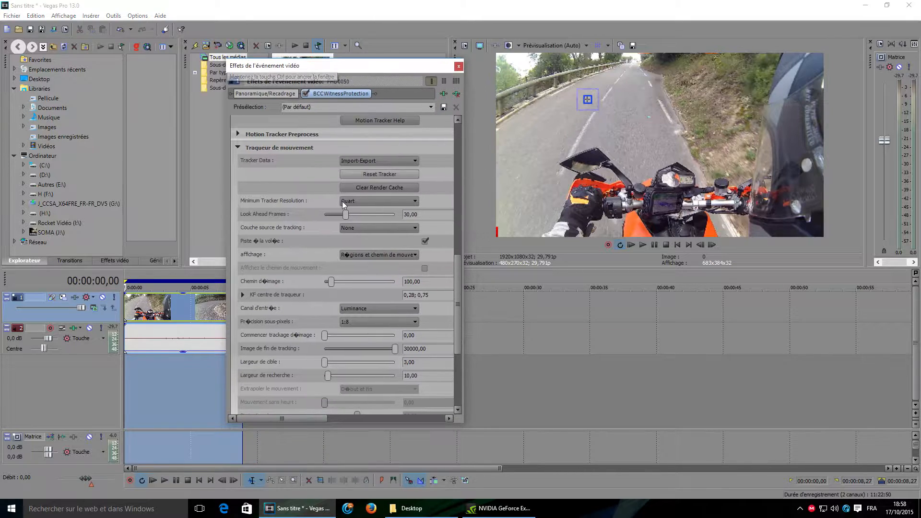
left_click(243, 295)
mouse_move(387, 320)
left_mouse_down()
mouse_move(379, 323)
mouse_move(396, 328)
left_mouse_up()
left_click_drag(657, 140, 675, 179)
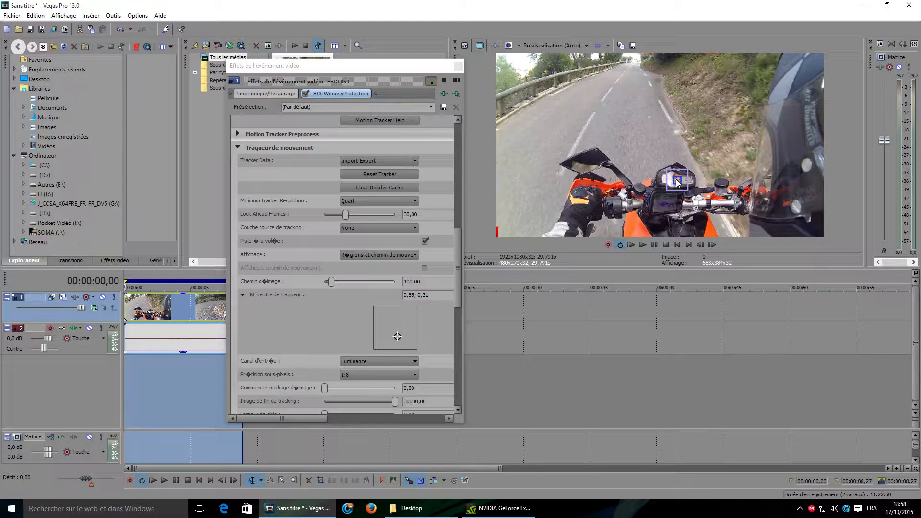
Step: Nudge the tracker centre to about 0.58; 0.32 and set target width 8.12 and search width 31.50
left_click_drag(459, 292, 448, 367)
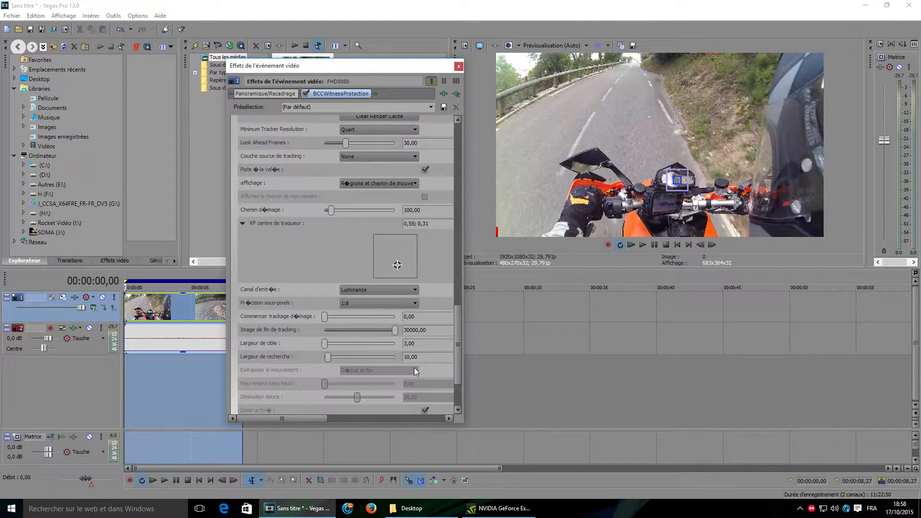
left_click_drag(456, 320, 456, 347)
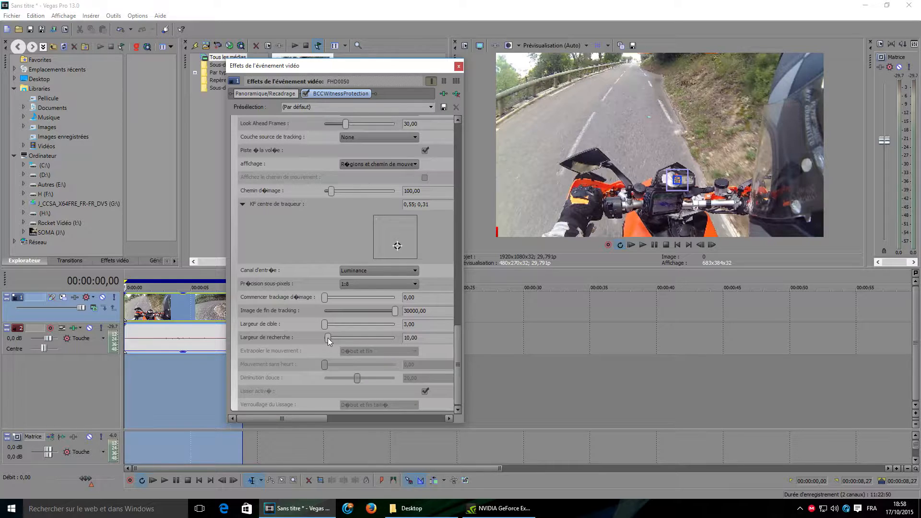
left_click_drag(327, 338, 341, 339)
left_click_drag(326, 322, 331, 322)
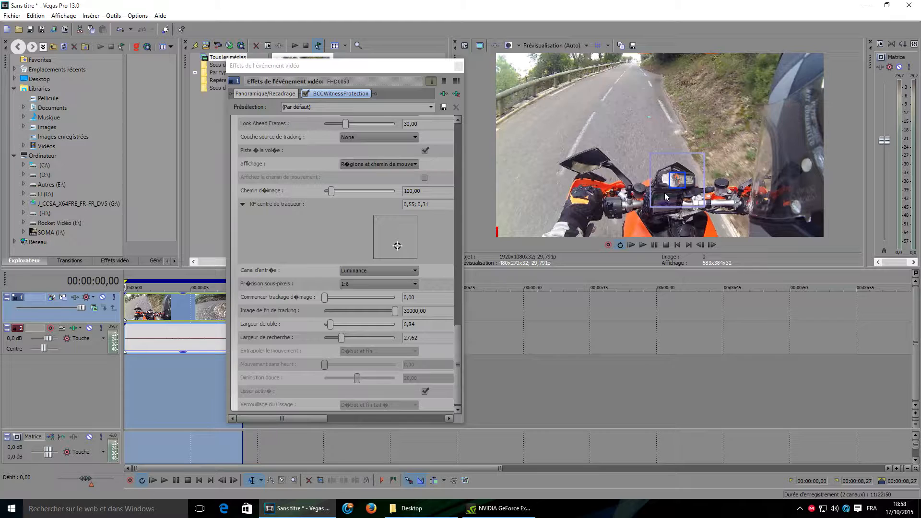
left_click_drag(677, 180, 686, 179)
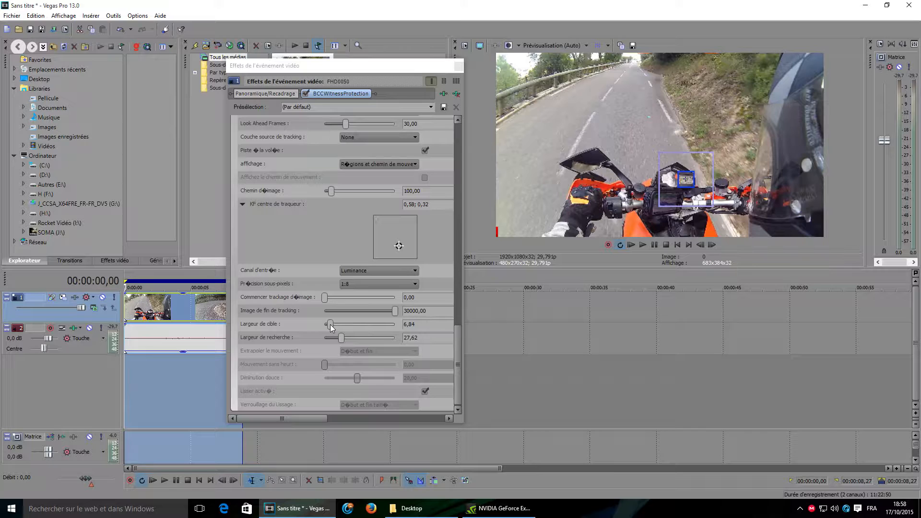
left_click_drag(331, 326, 389, 337)
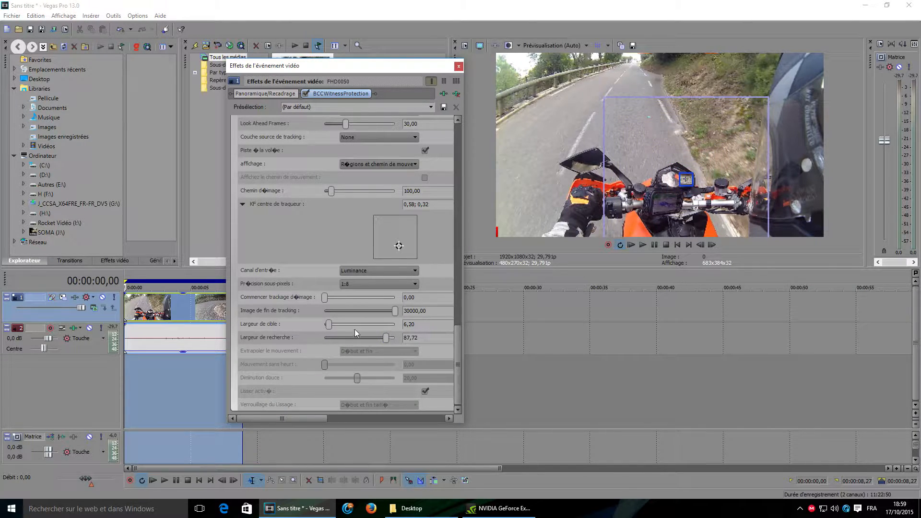
mouse_move(318, 326)
left_mouse_down()
mouse_move(310, 325)
mouse_move(339, 325)
mouse_move(360, 340)
mouse_move(342, 341)
mouse_move(333, 325)
left_mouse_up()
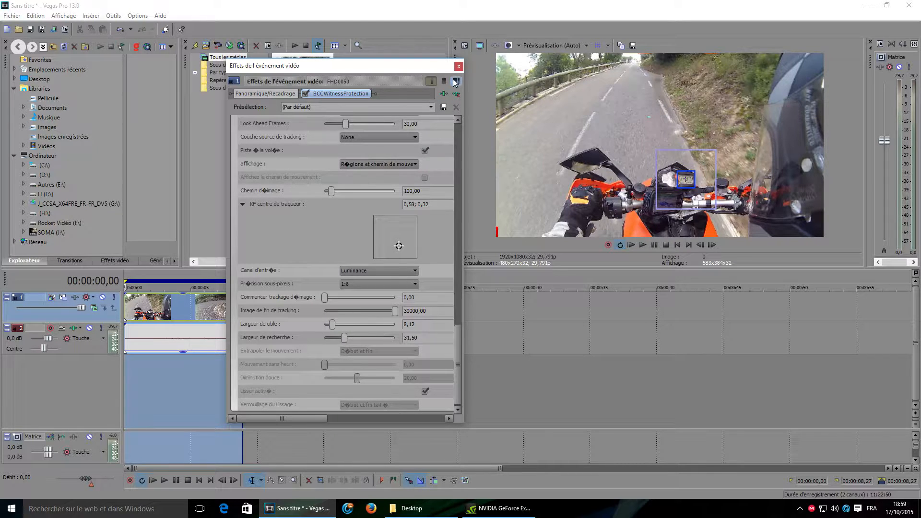
Step: Close the video event effects window
left_click_drag(451, 67, 405, 73)
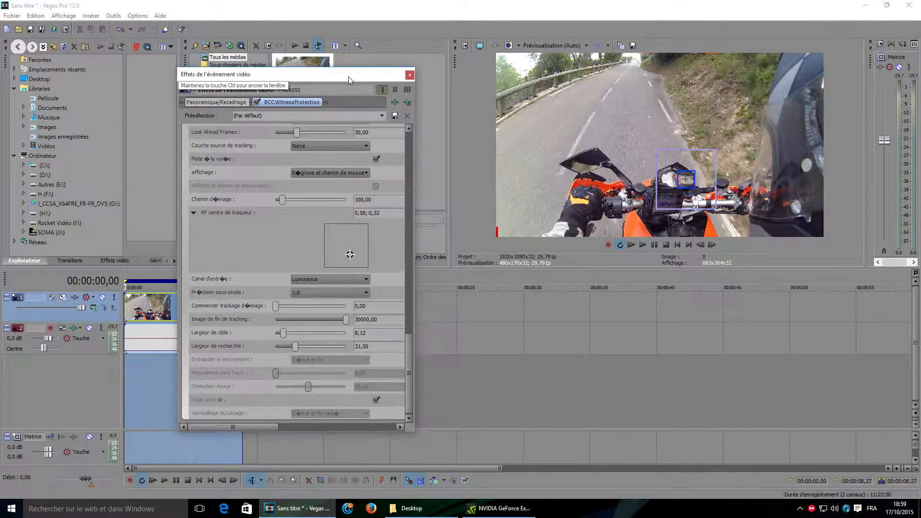
left_click(486, 403)
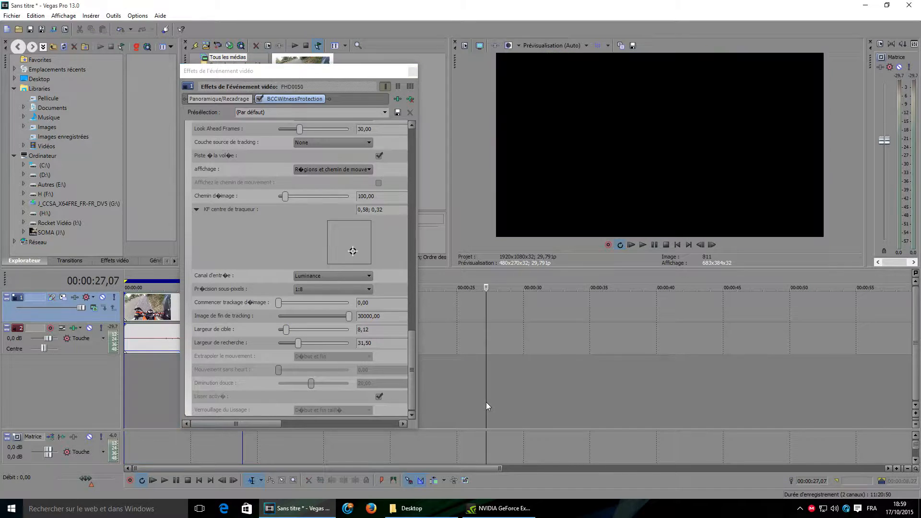
left_click(124, 390)
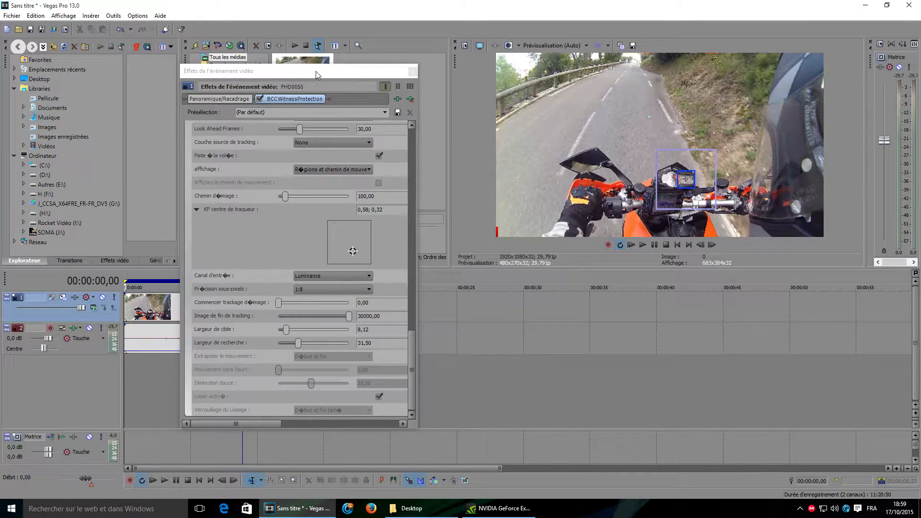
left_click_drag(317, 71, 354, 63)
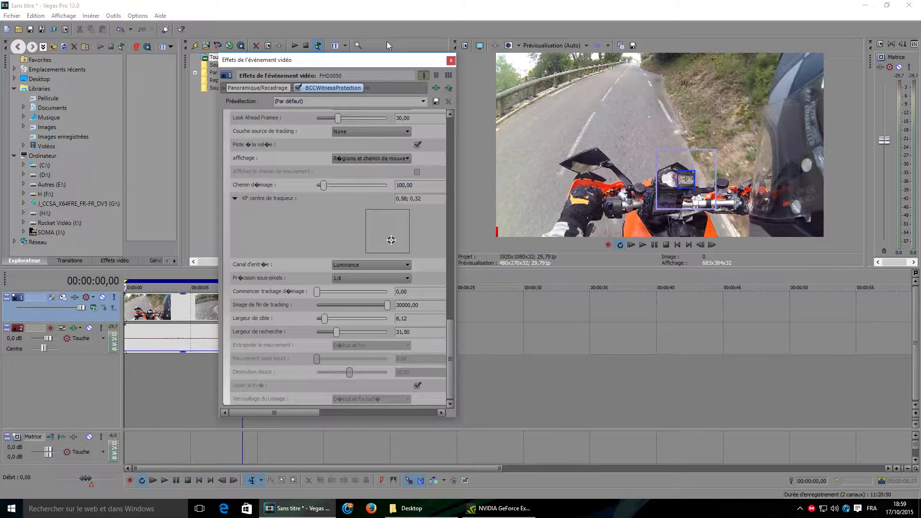
left_click(451, 60)
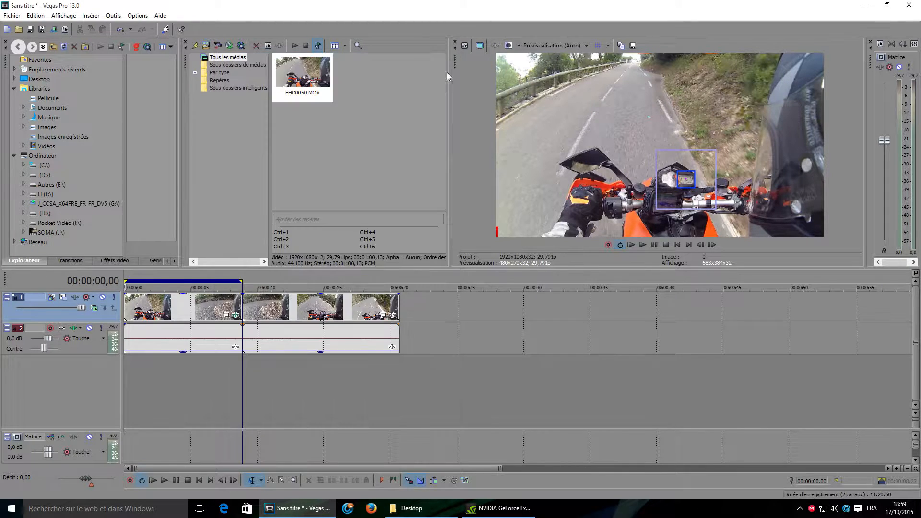
Step: Play the first clip part to compute the tracking, then scrub to about 00:00:05,24
left_click(137, 17)
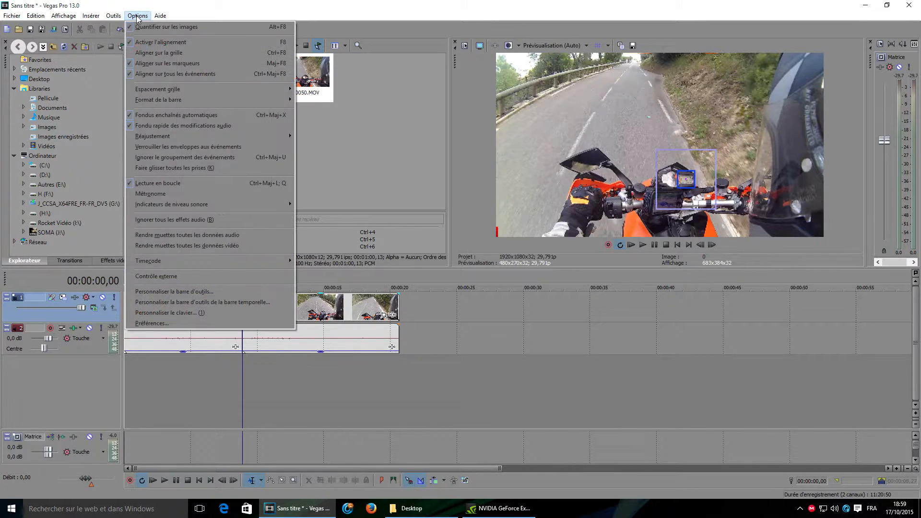
mouse_move(120, 17)
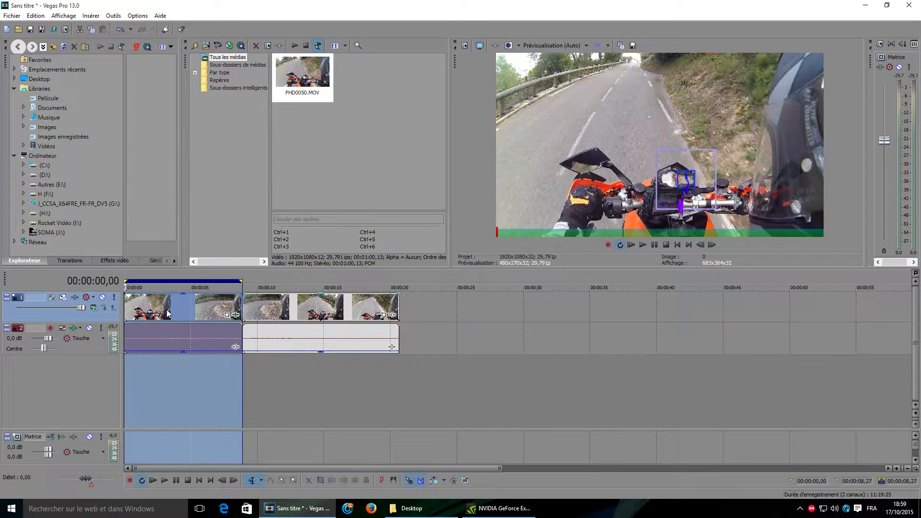
left_click(129, 396)
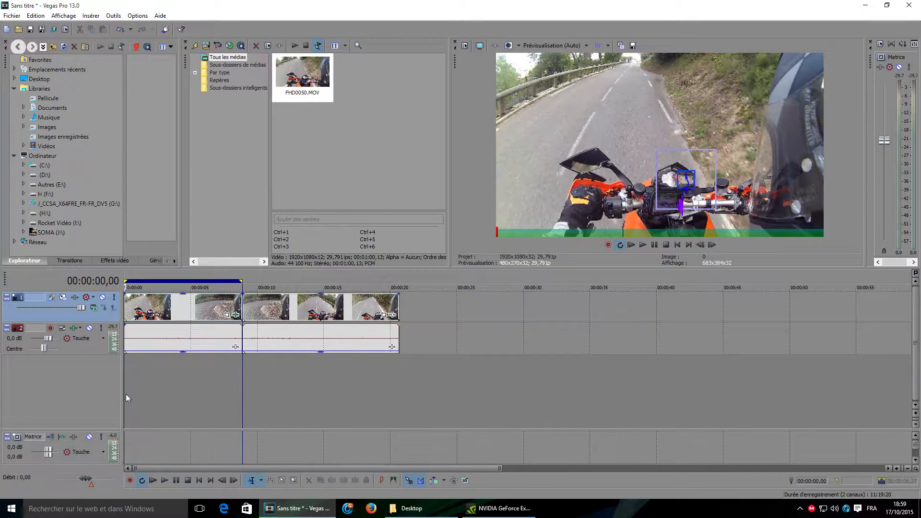
left_click_drag(125, 390, 201, 386)
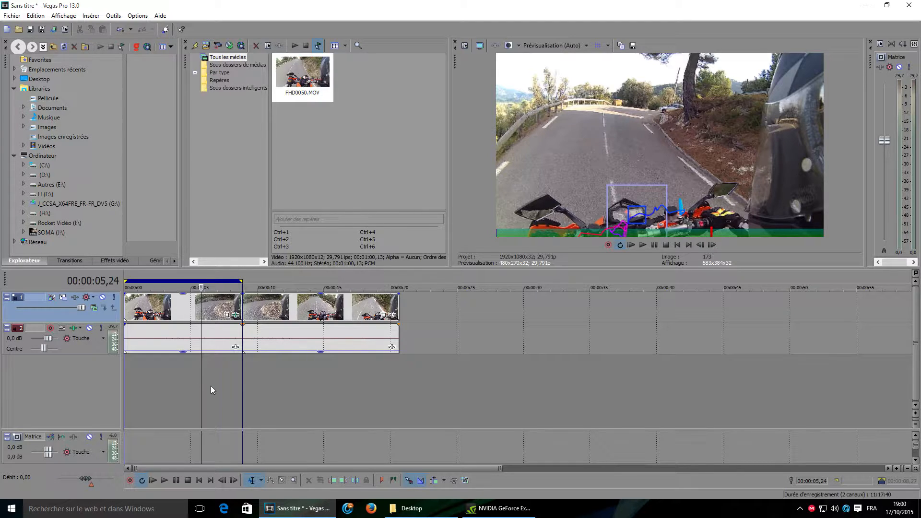
left_click_drag(201, 389, 201, 393)
Step: Set the tracker's Chemin d'image to about 21.39 and close the effects window
left_click(236, 315)
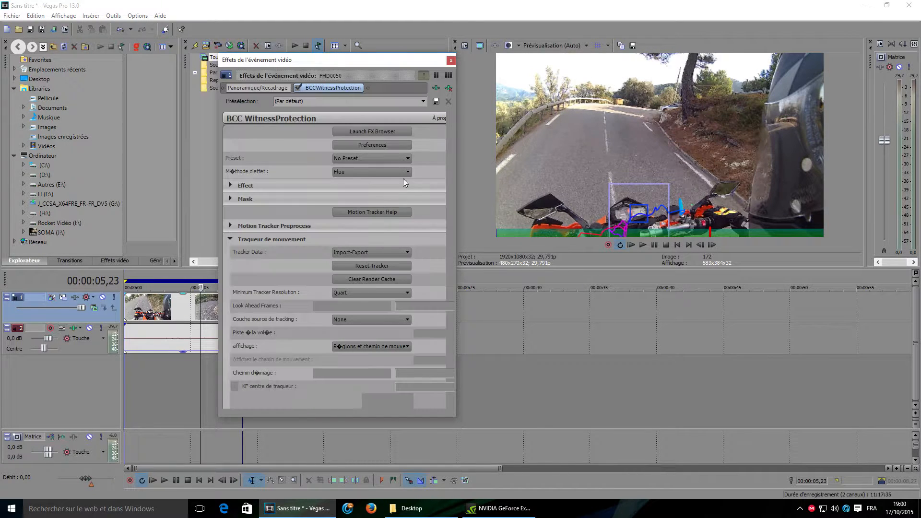
left_click_drag(448, 183, 452, 287)
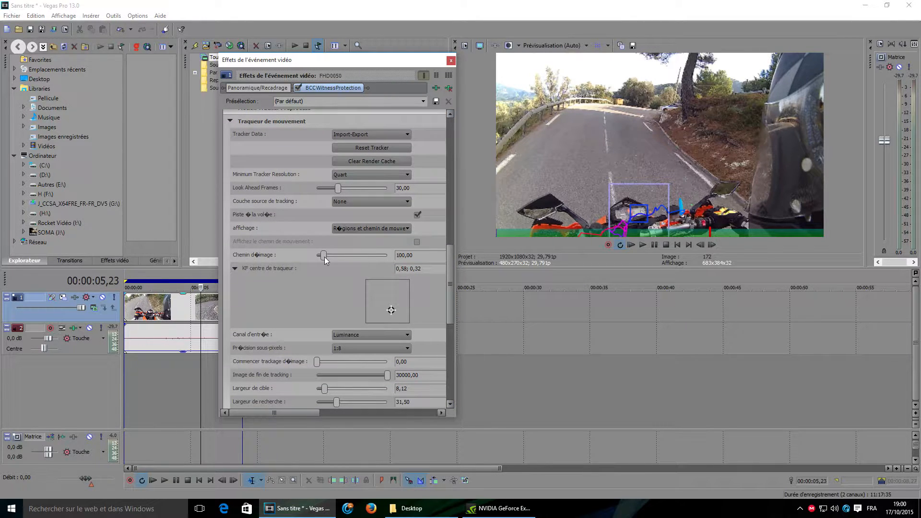
left_click_drag(322, 257, 319, 257)
left_click(451, 60)
left_click_drag(201, 313, 122, 318)
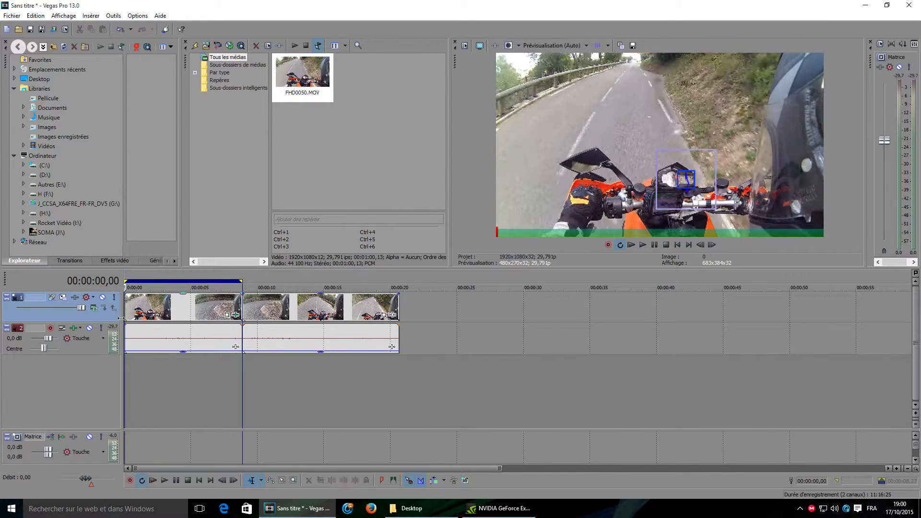
Step: Disable on-the-fly tracking (Piste à la volée) in the effect's motion tracker settings
left_click(236, 317)
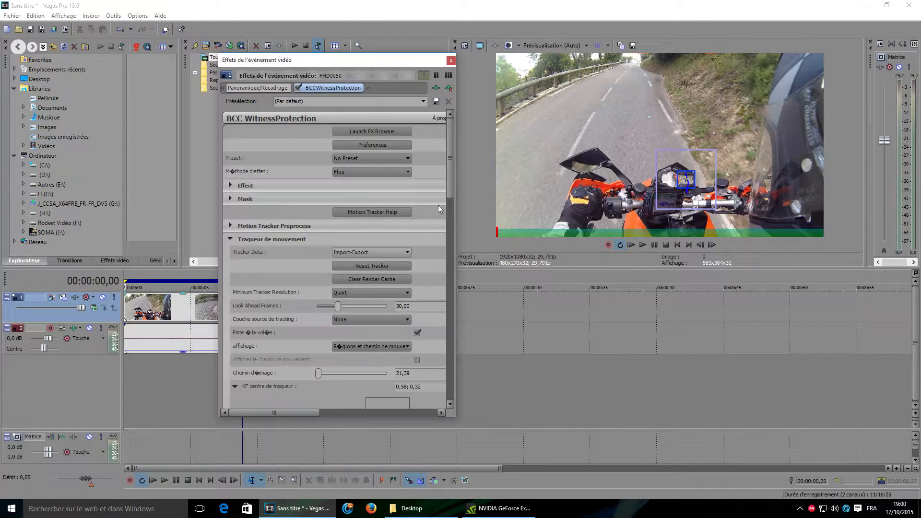
left_click_drag(451, 177, 449, 229)
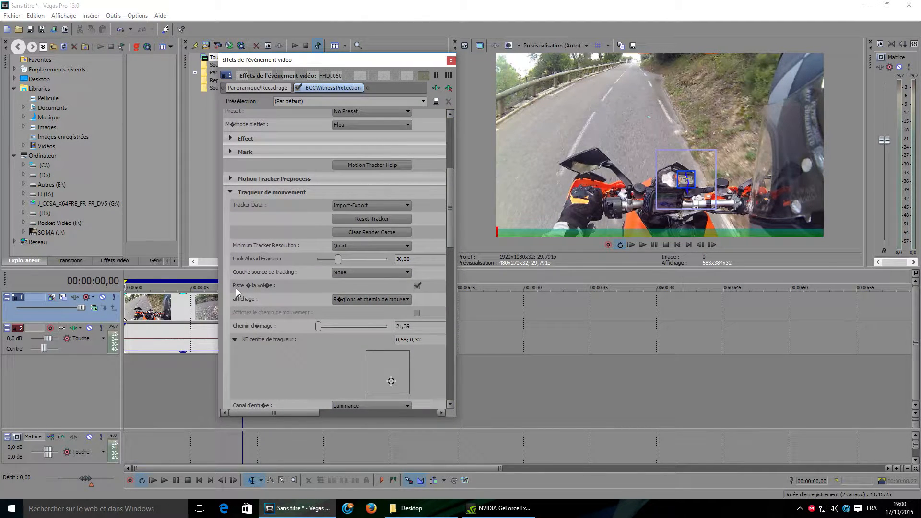
left_click(417, 286)
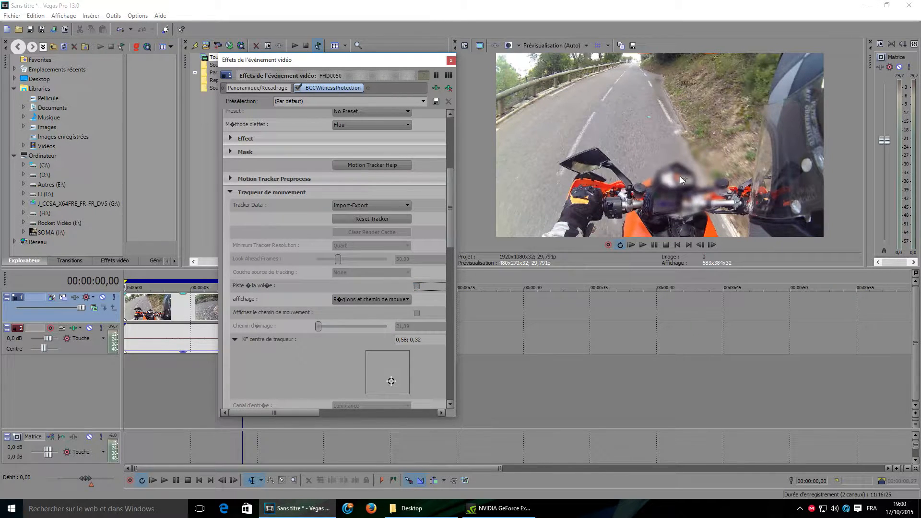
Step: Set the Mask section's mask display to Masquage de Pixels Non choisis
left_click_drag(450, 205, 453, 132)
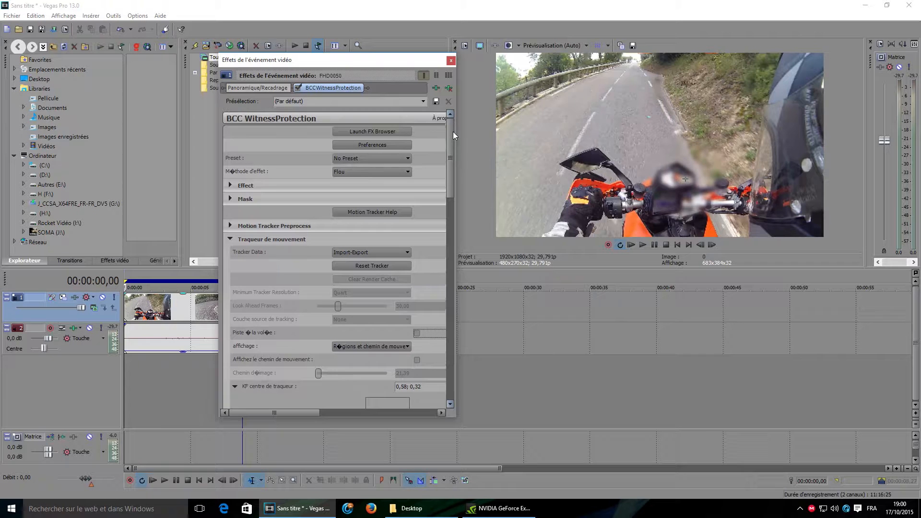
left_click(231, 240)
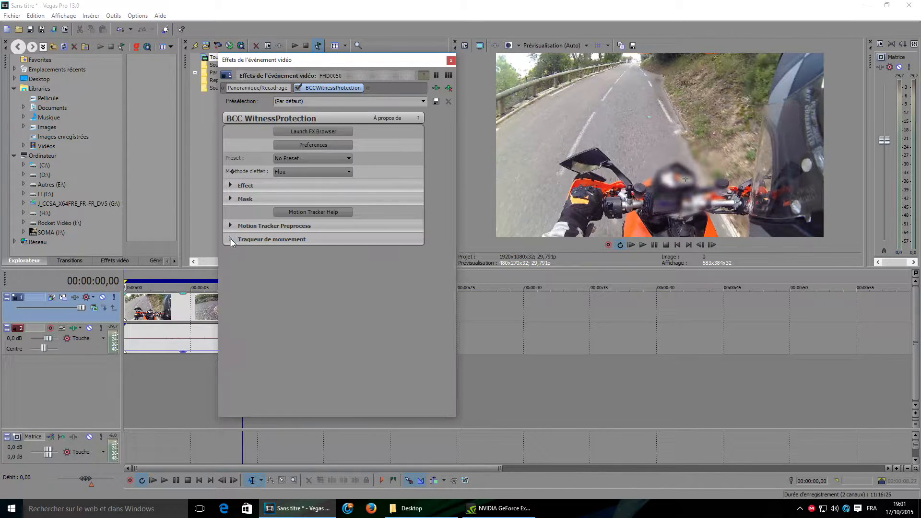
left_click(229, 198)
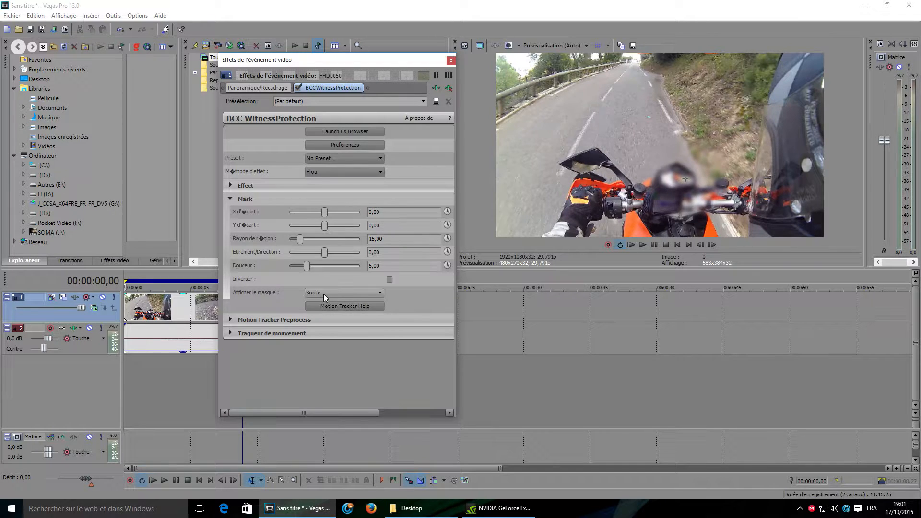
left_click(343, 294)
left_click(342, 292)
left_click(230, 333)
scroll(264, 339, "down", 1)
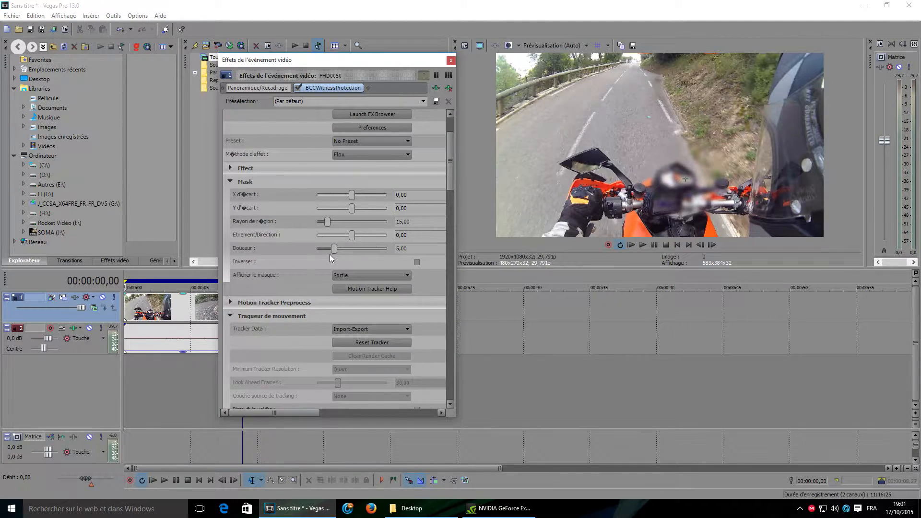
left_click(379, 277)
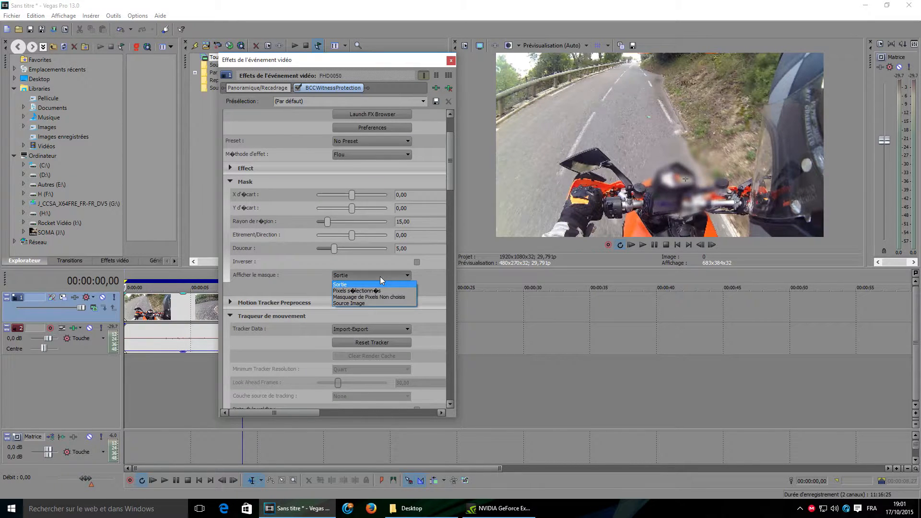
left_click(379, 297)
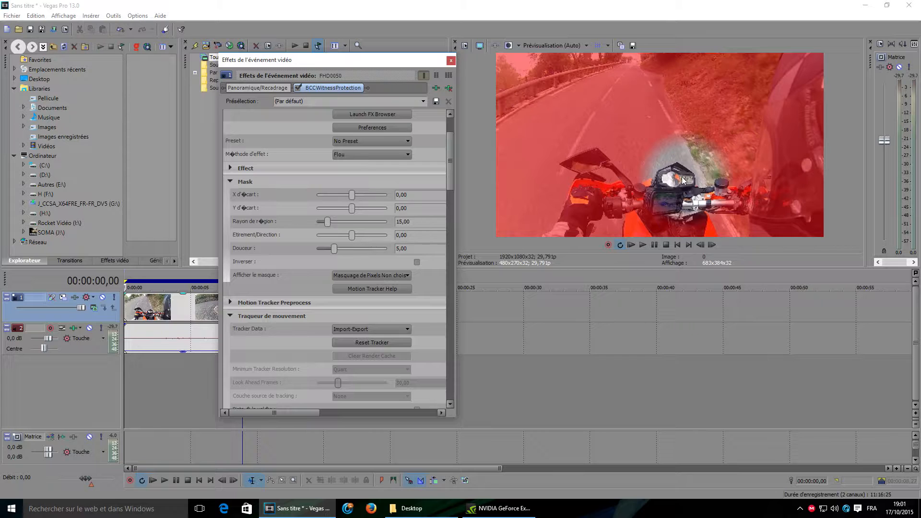
Step: Preview the mask display modes in turn, finishing on Masquage de Pixels Non choisis
left_click(396, 274)
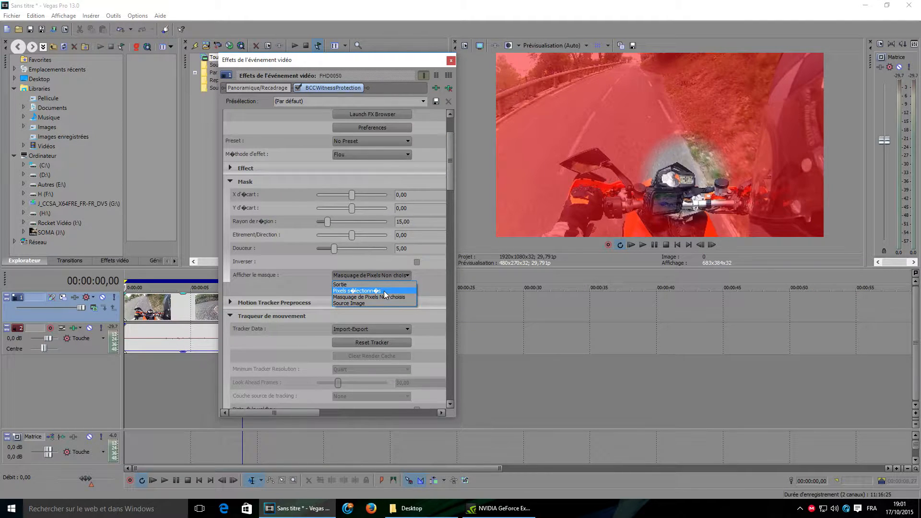
left_click(384, 291)
left_click(388, 275)
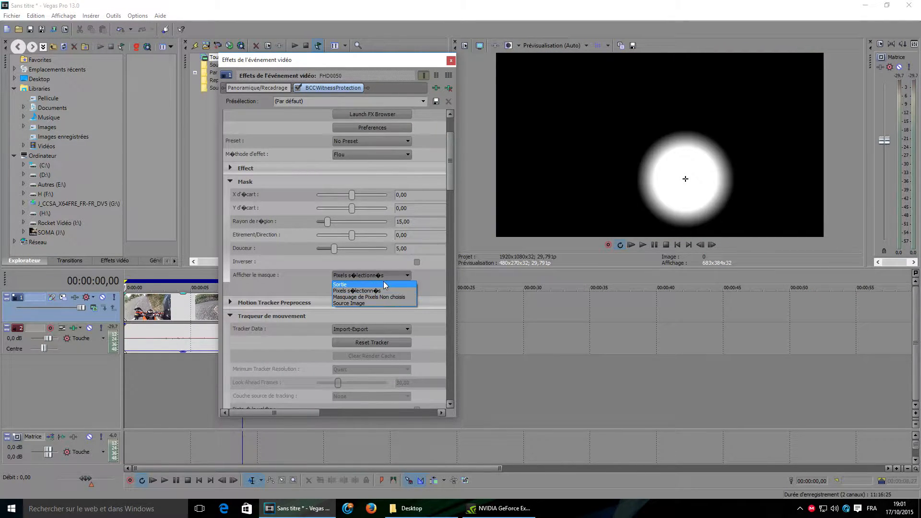
left_click(384, 284)
left_click(384, 277)
left_click(381, 302)
left_click(389, 278)
left_click(388, 297)
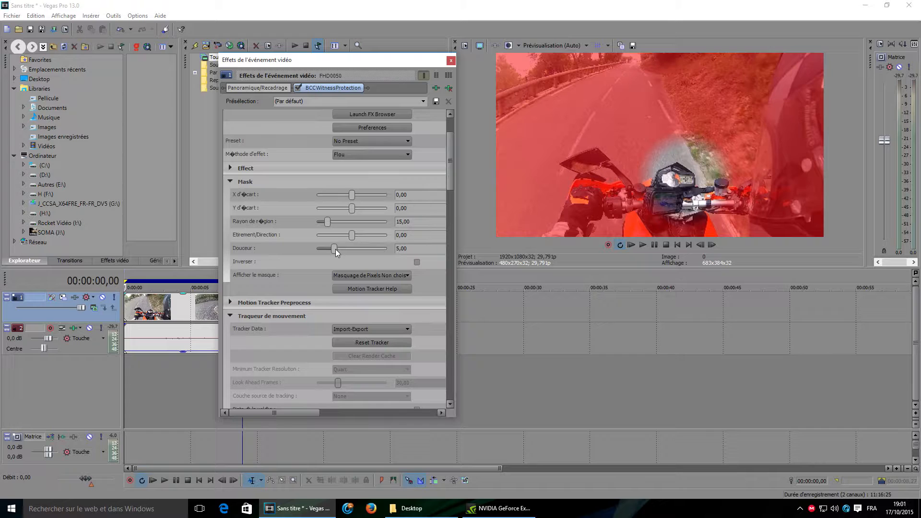
Step: Adjust the mask's Douceur (softness) to about 4.63
left_click_drag(335, 249, 297, 249)
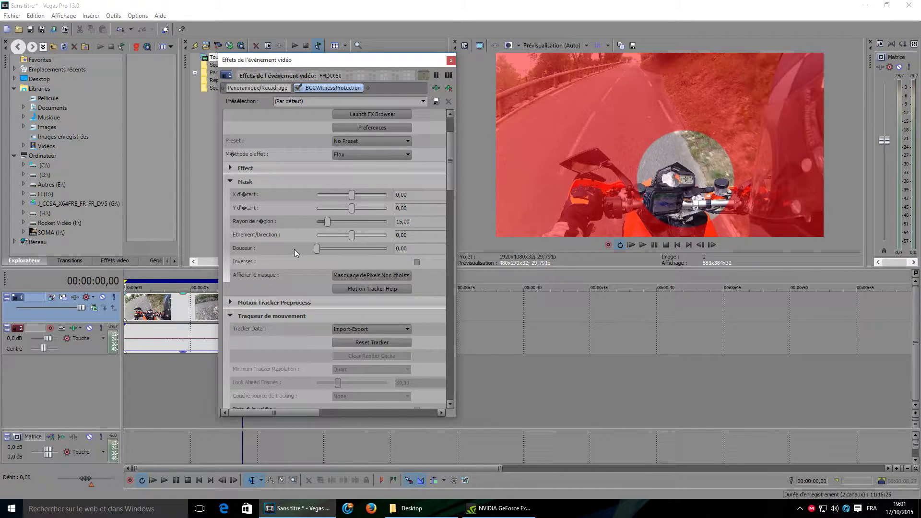
left_click_drag(304, 249, 335, 250)
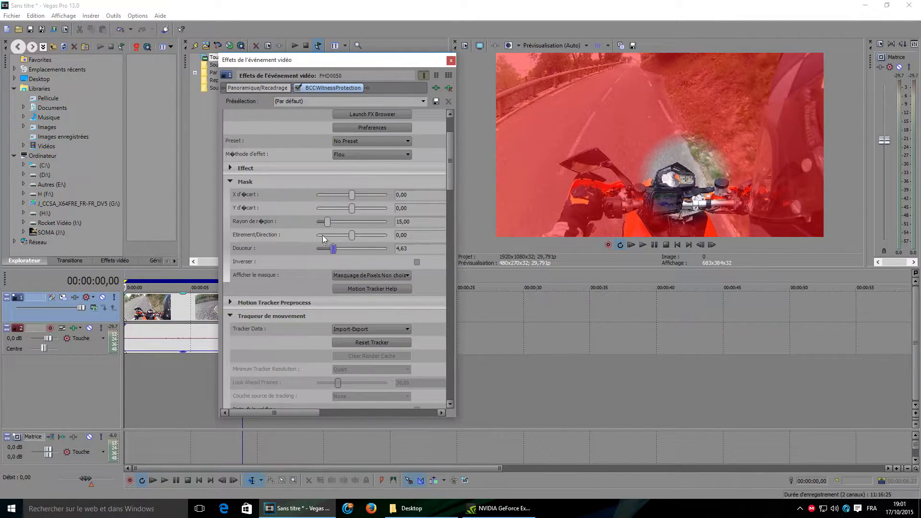
Step: Switch the mask display to Sortie and set the mask's Etirement/Direction to 0
left_click_drag(353, 234, 355, 237)
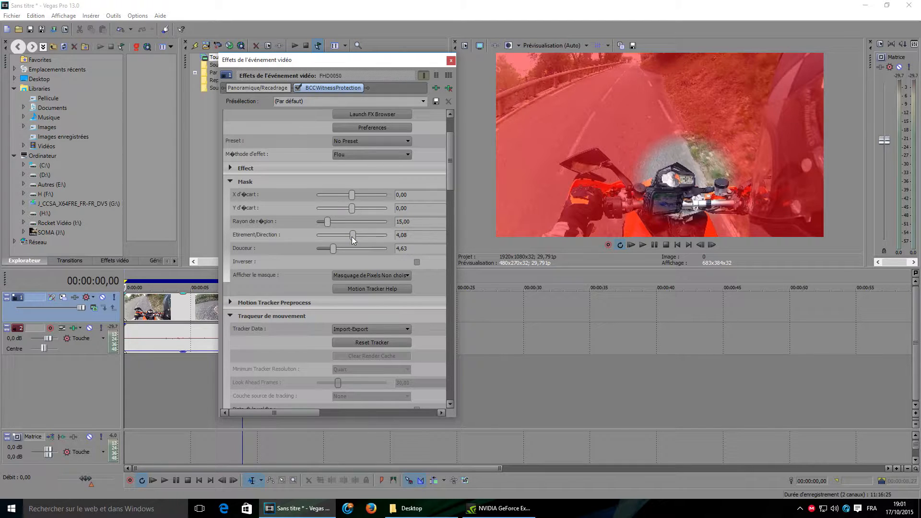
mouse_move(353, 240)
left_mouse_down()
mouse_move(363, 241)
mouse_move(339, 241)
mouse_move(352, 240)
left_mouse_up()
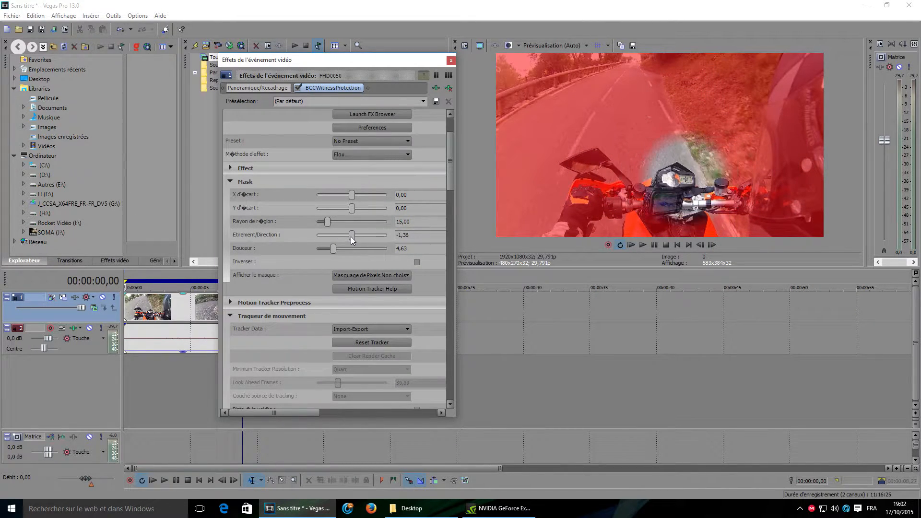
left_click(365, 276)
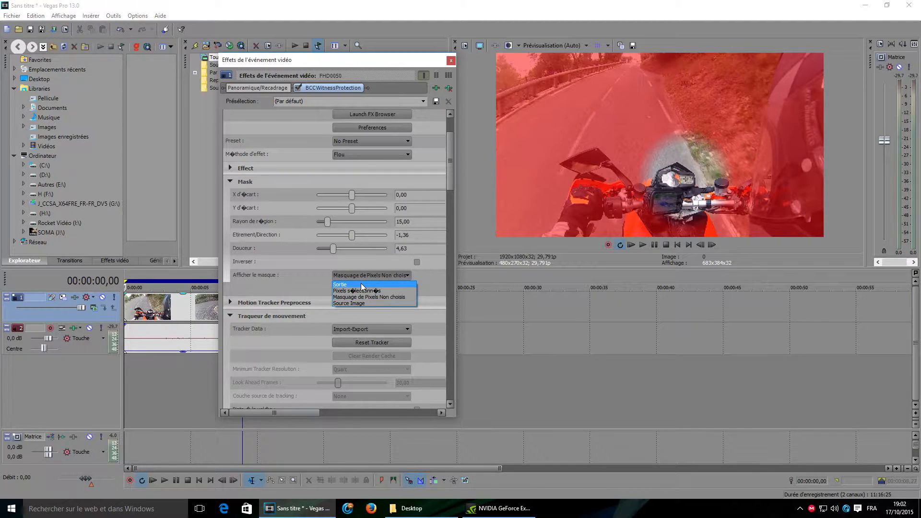
left_click(361, 283)
mouse_move(351, 235)
left_mouse_down()
mouse_move(376, 236)
mouse_move(319, 235)
mouse_move(353, 236)
left_mouse_up()
key("Tab")
type("0")
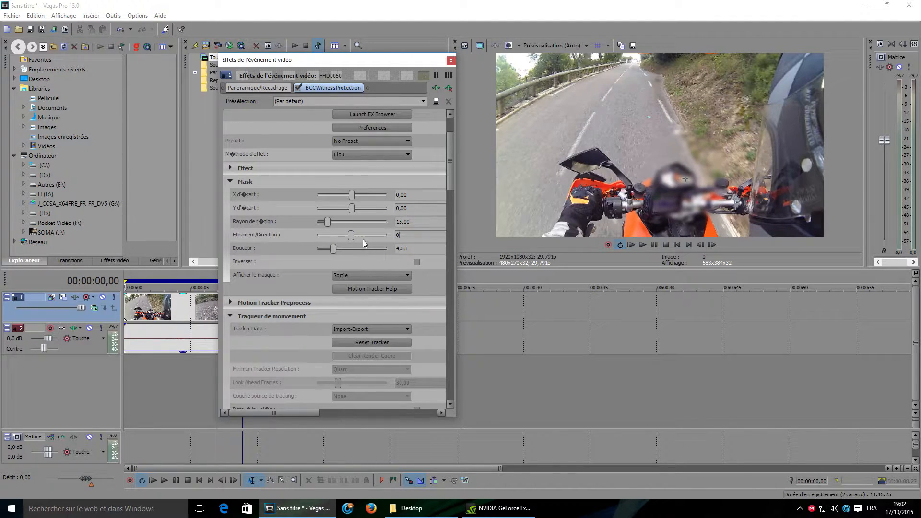
Step: Set the mask's Rayon de région to about 6.12 while viewing the Masquage de Pixels Non choisis display
left_click_drag(328, 221, 329, 221)
left_click(344, 275)
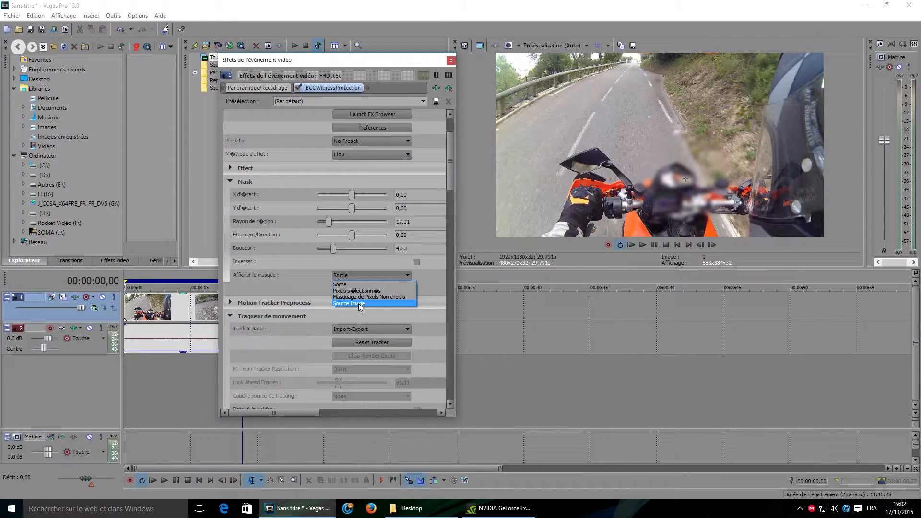
left_click(361, 303)
left_click(367, 275)
left_click(367, 297)
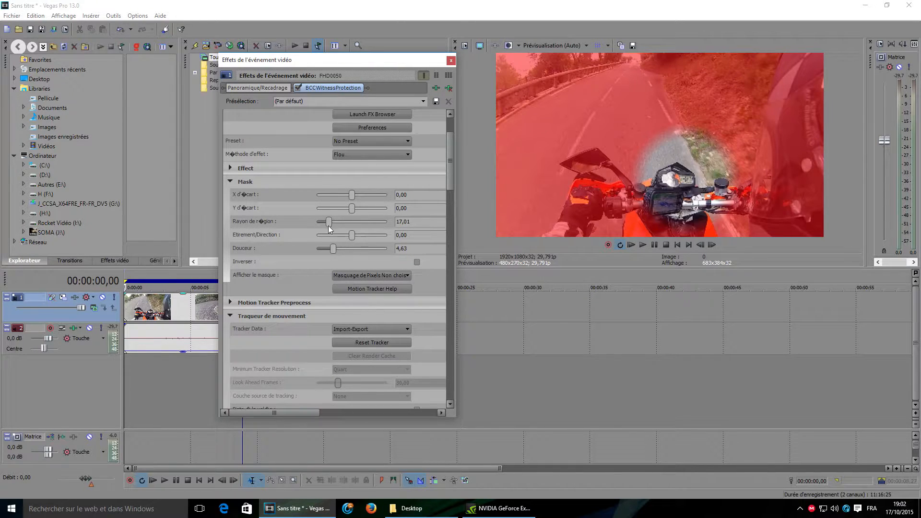
mouse_move(329, 222)
left_mouse_down()
mouse_move(347, 224)
mouse_move(322, 226)
left_mouse_up()
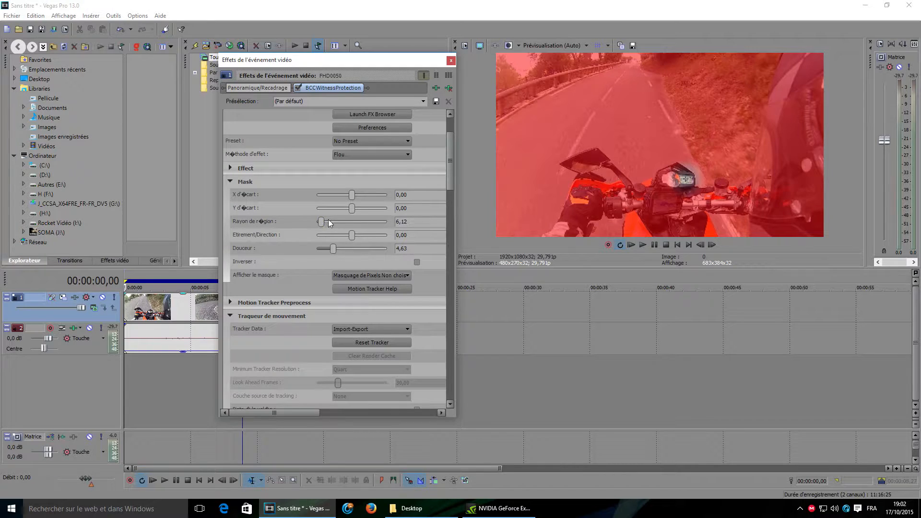
Step: Switch the mask display back to Sortie and nudge the mask offsets to about 0.02 and -0.02
left_click(390, 275)
left_click(375, 284)
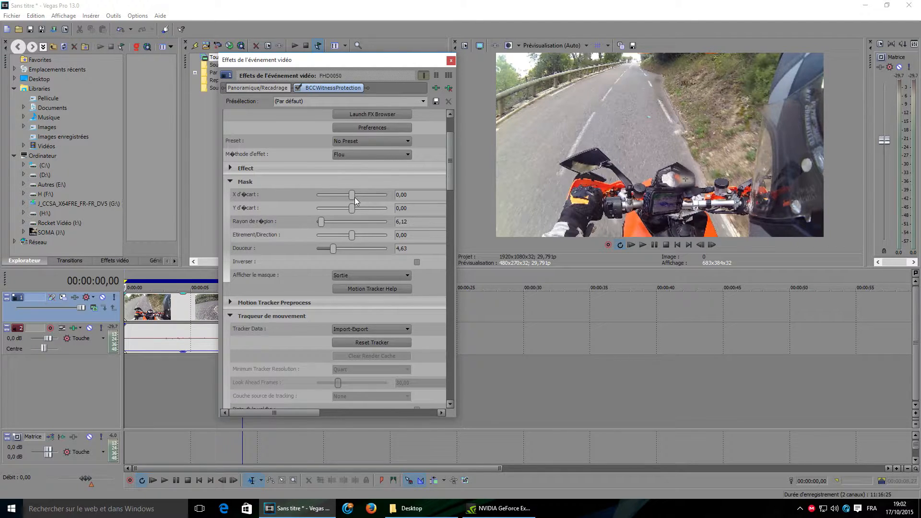
left_click_drag(353, 197, 352, 211)
left_click_drag(450, 175, 452, 156)
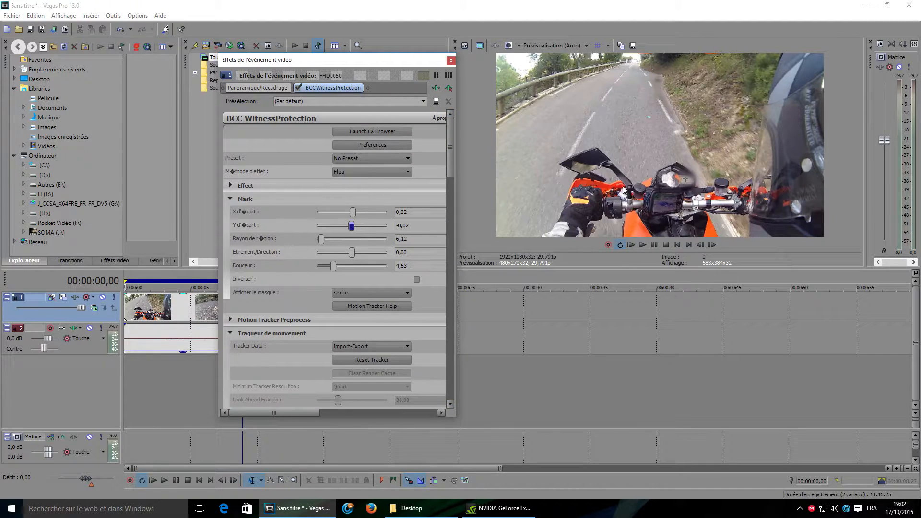
Step: Preview each Méthode d'effet option in turn, finishing on Flou
left_click(381, 175)
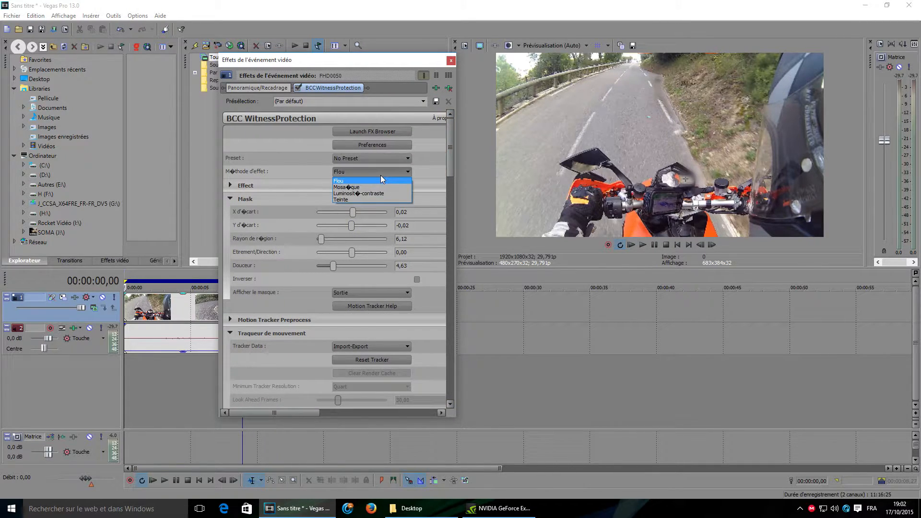
left_click(353, 186)
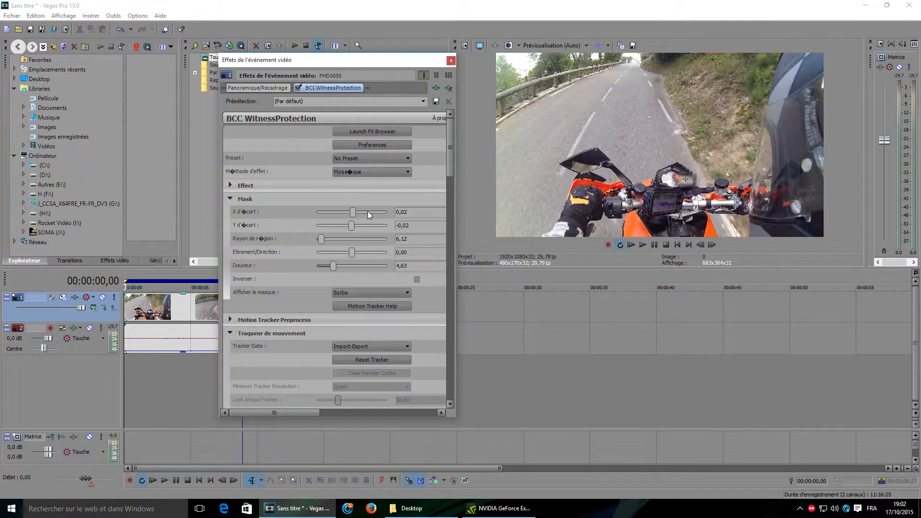
left_click(369, 173)
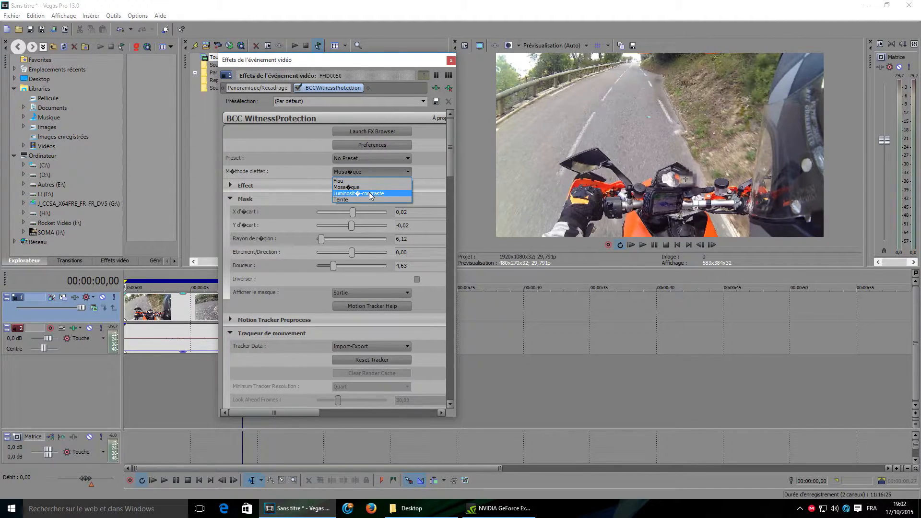
left_click(370, 194)
left_click(381, 172)
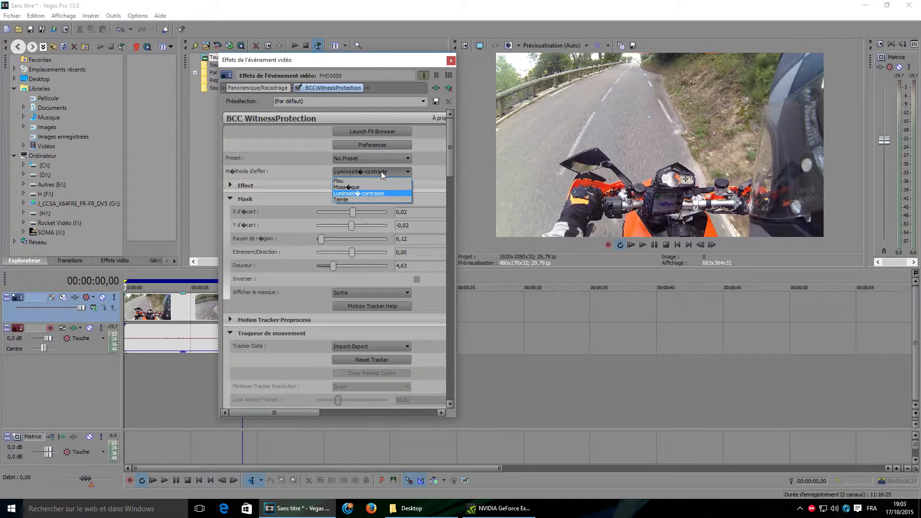
left_click(370, 198)
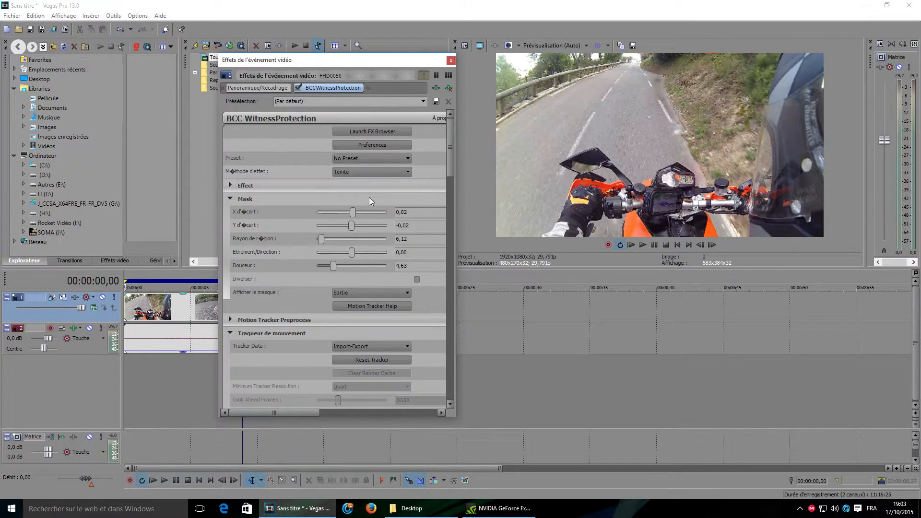
left_click(371, 172)
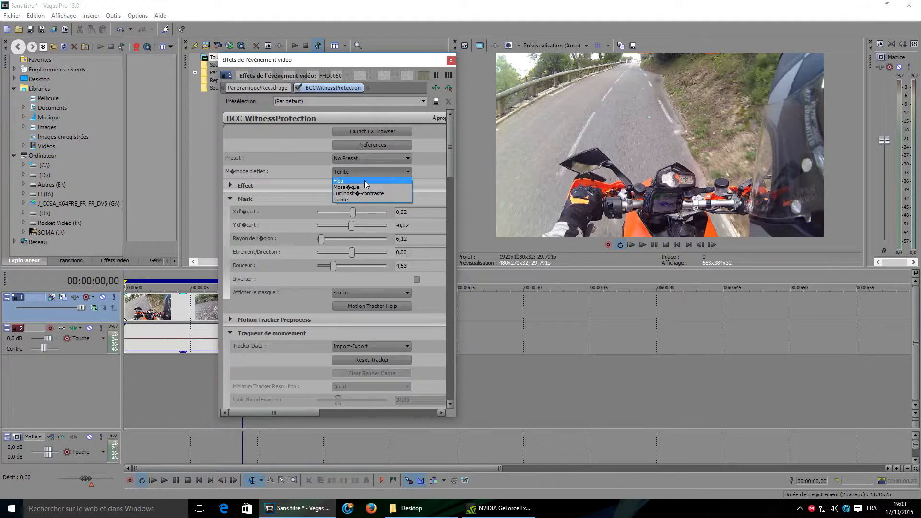
left_click(365, 182)
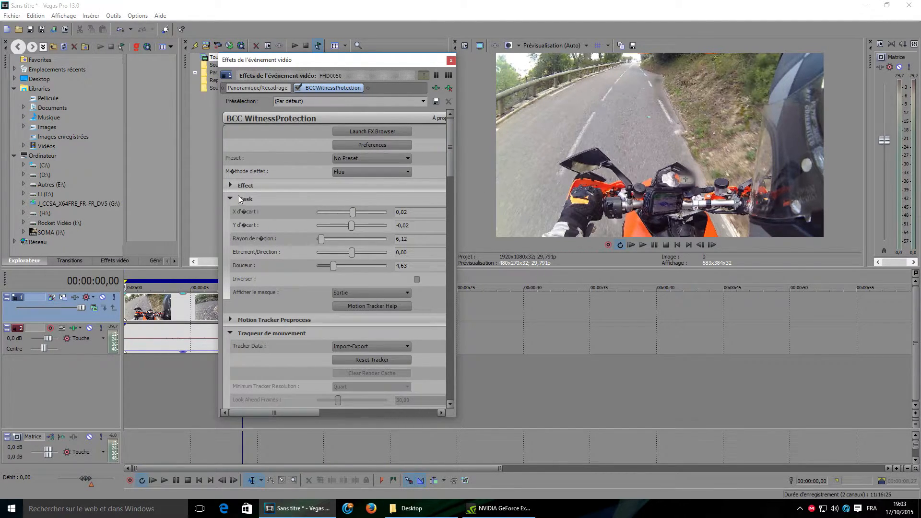
Step: Expand the Effect section and raise the blur's Quantité/Luminosité to about 87.76
left_click(687, 182)
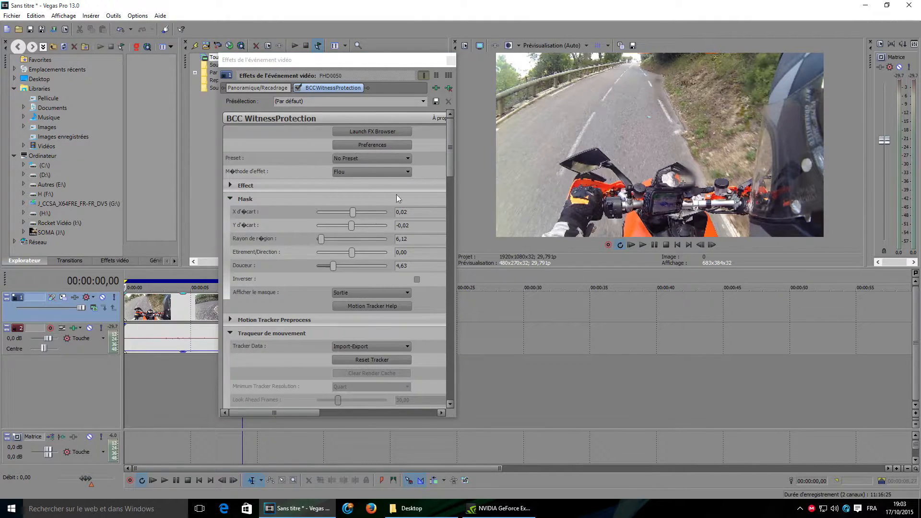
left_click(231, 198)
left_click(231, 185)
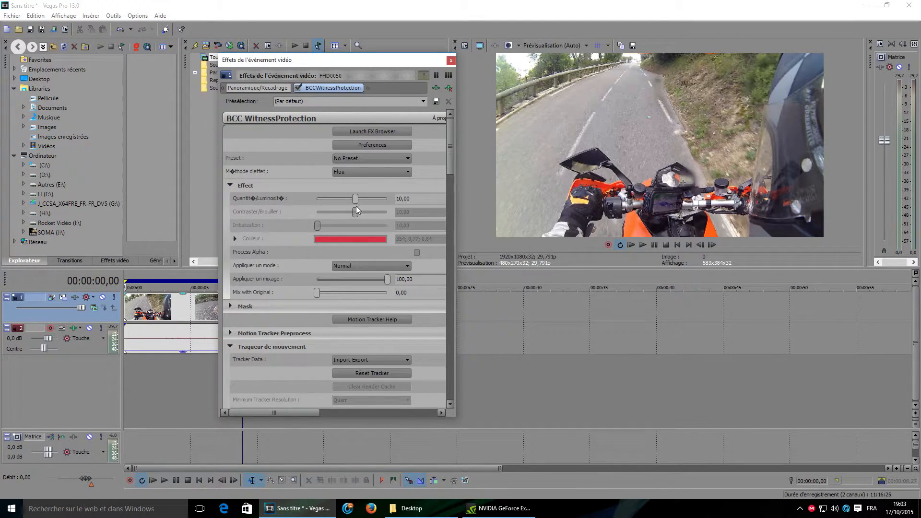
left_click_drag(355, 198, 382, 202)
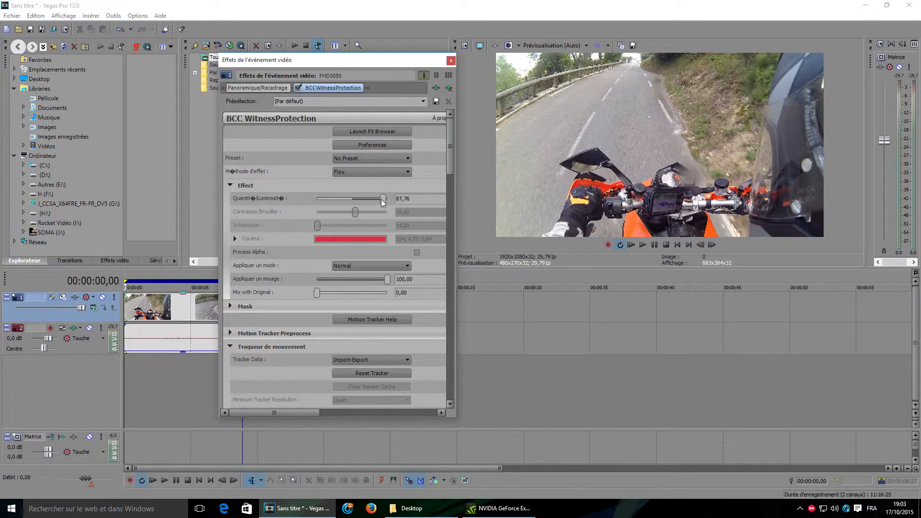
Step: Try the Mosaïque method with Quantité/Luminosité about 14.29, then return the method to Flou
left_click(361, 172)
left_click(357, 188)
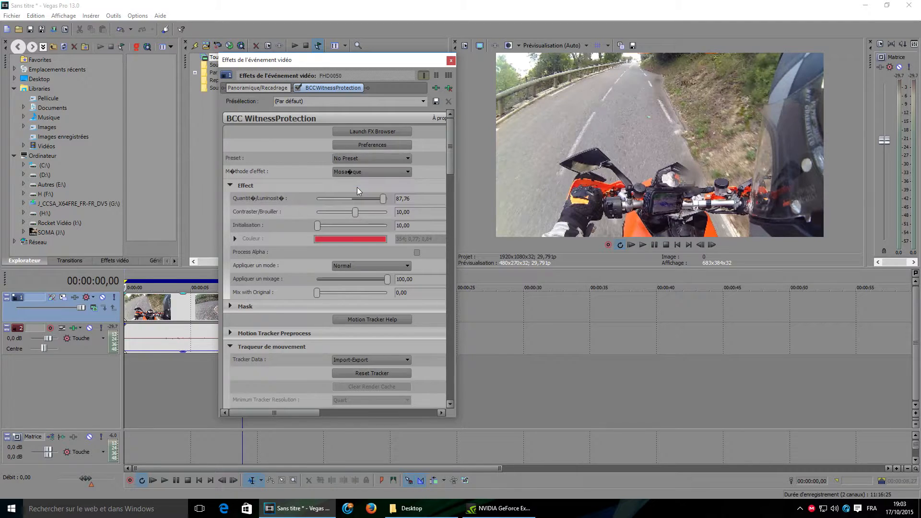
left_click_drag(383, 199, 357, 201)
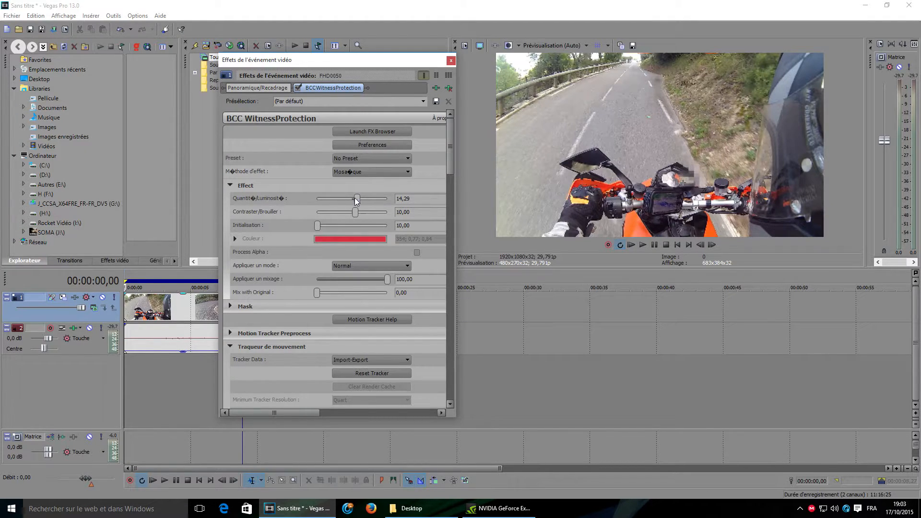
left_click(361, 172)
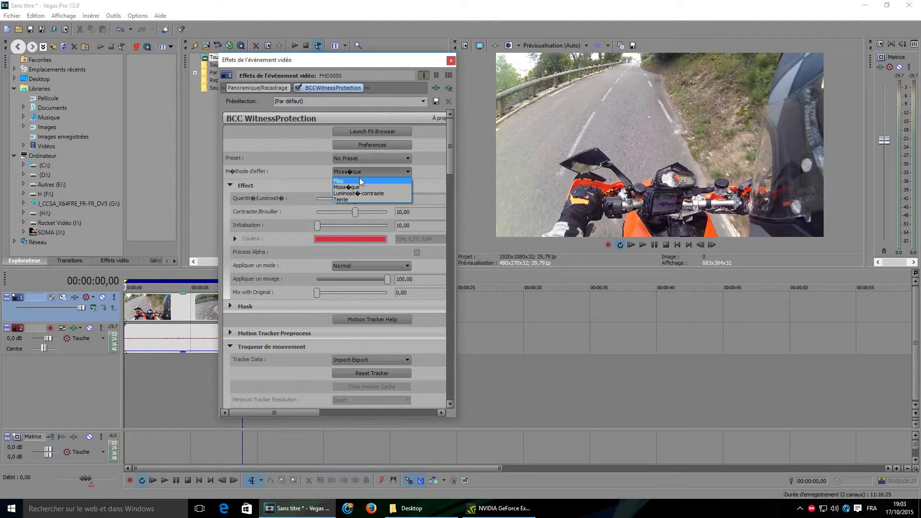
left_click(360, 181)
Step: Reopen the Mask section and set the mask's Rayon de région to 10
scroll(441, 180, "down", 3)
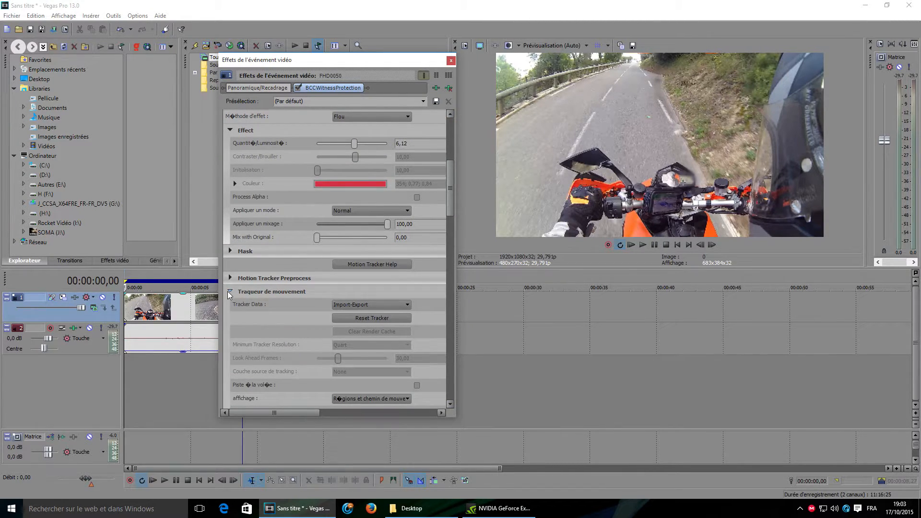
left_click(232, 250)
left_click_drag(449, 186, 450, 189)
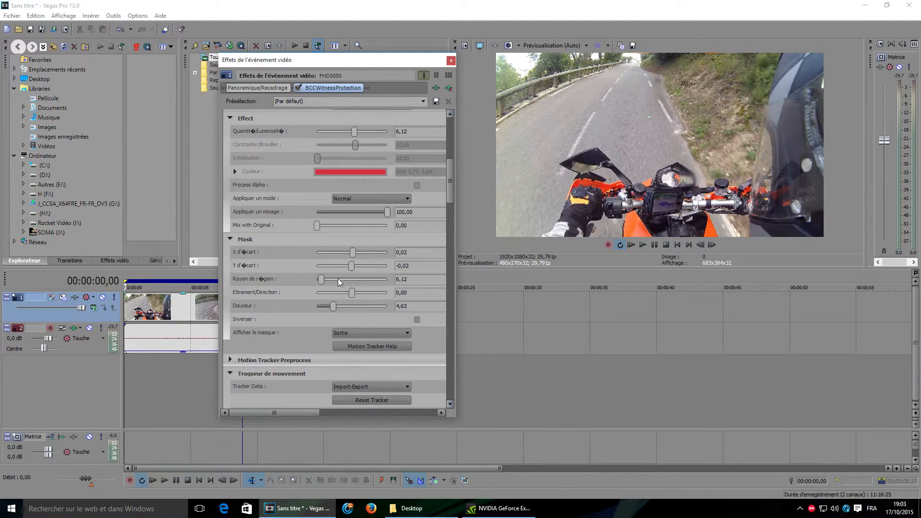
left_click_drag(411, 279, 374, 280)
key("Return")
Step: Set the mask's X and Y offsets to 0 and close the effects window
left_click_drag(410, 252, 369, 255)
type("0")
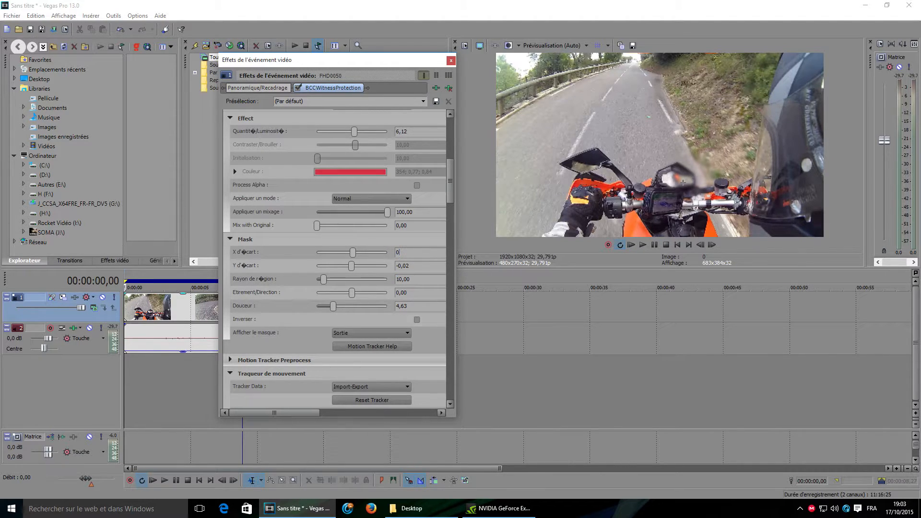
key("Return")
left_click_drag(432, 265, 323, 282)
type("00")
key("Return")
left_click(452, 60)
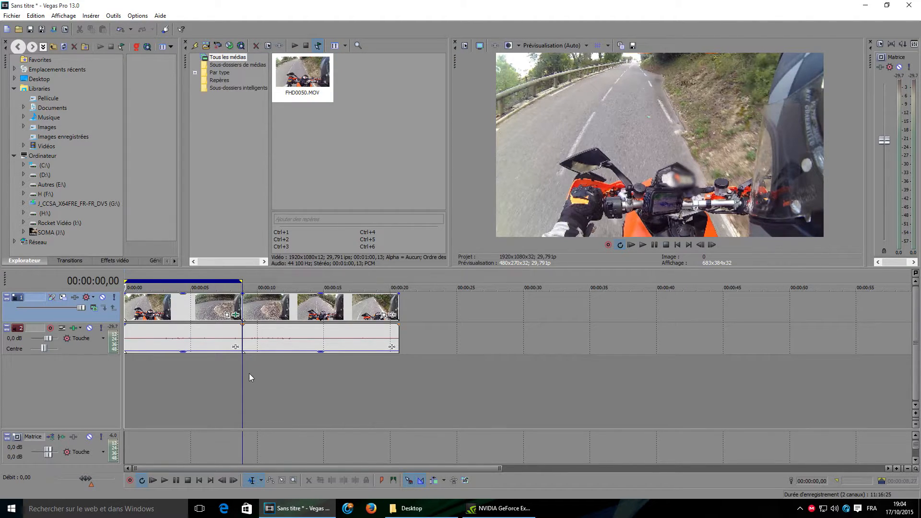
Step: Play back the clip to check the tracked blur, including the frames near its end
key("space")
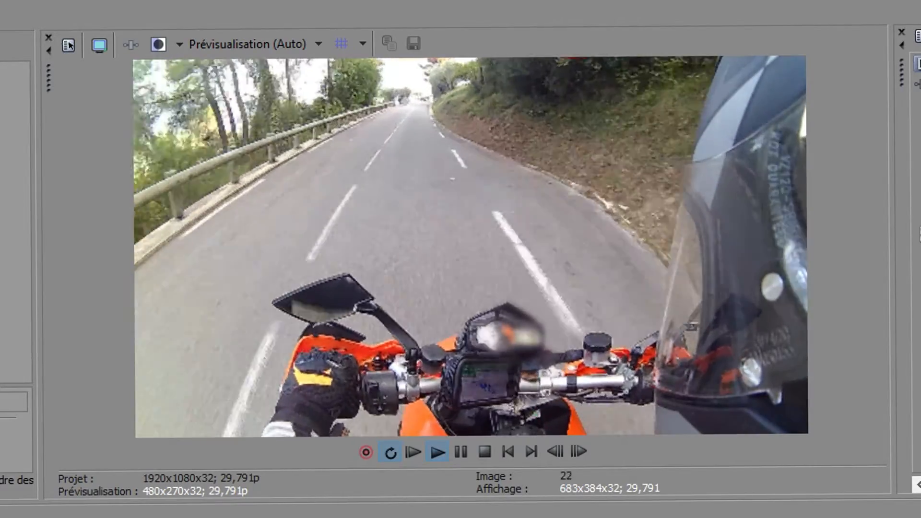
key("space")
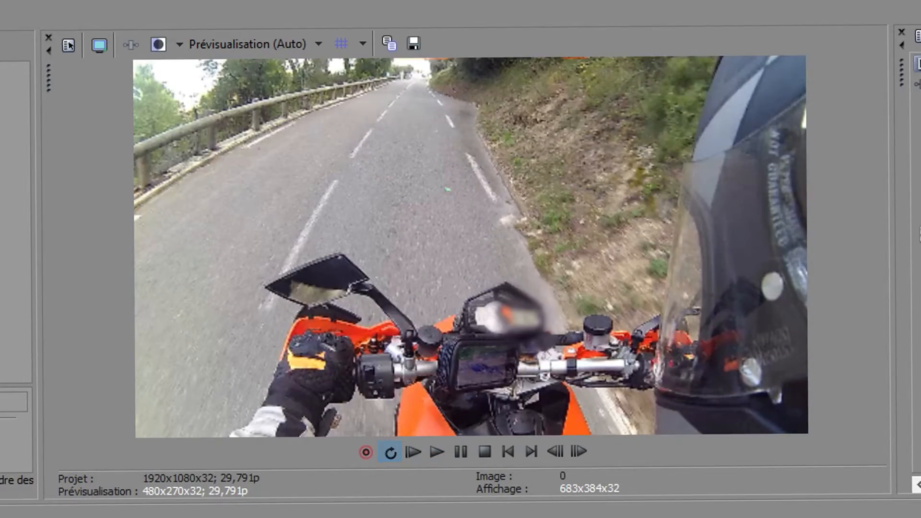
key("End")
key("Left")
key("Left")
key("Left")
key("Left")
key("Left")
key("Left")
key("Left")
key("Left")
key("Left")
key("Left")
key("Left")
key("Left")
key("Left")
key("Left")
key("Left")
key("Left")
key("Left")
key("Left")
key("Left")
key("Left")
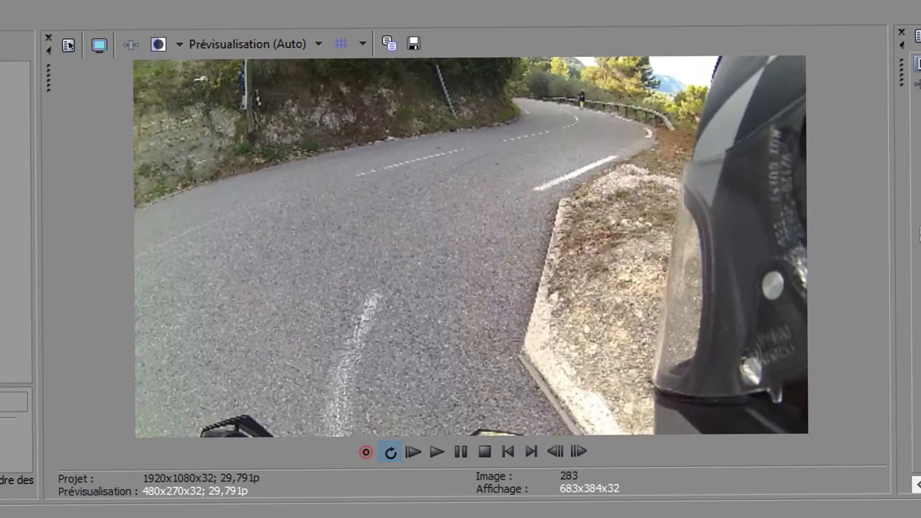
key("space")
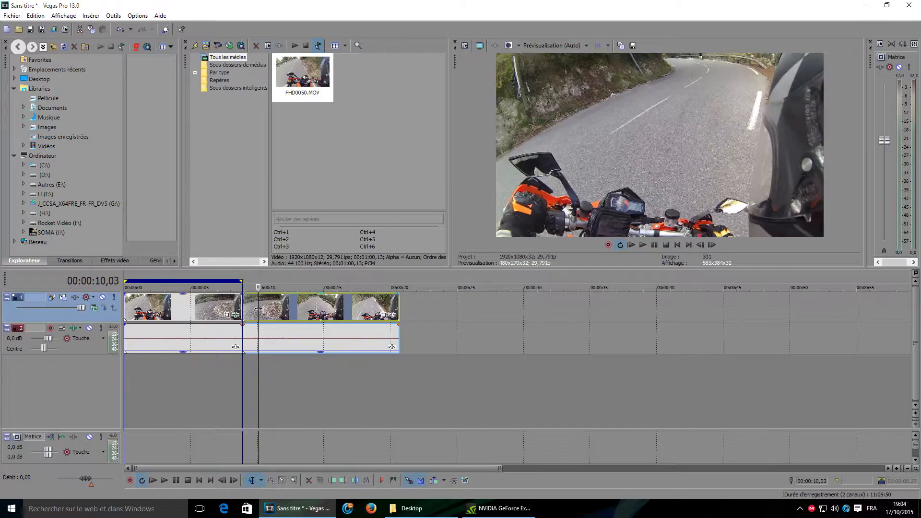
Step: Split the clip at two points to isolate a new segment around the 10 to 13 second mark
left_click_drag(258, 309, 299, 308)
key("s")
left_click(275, 308)
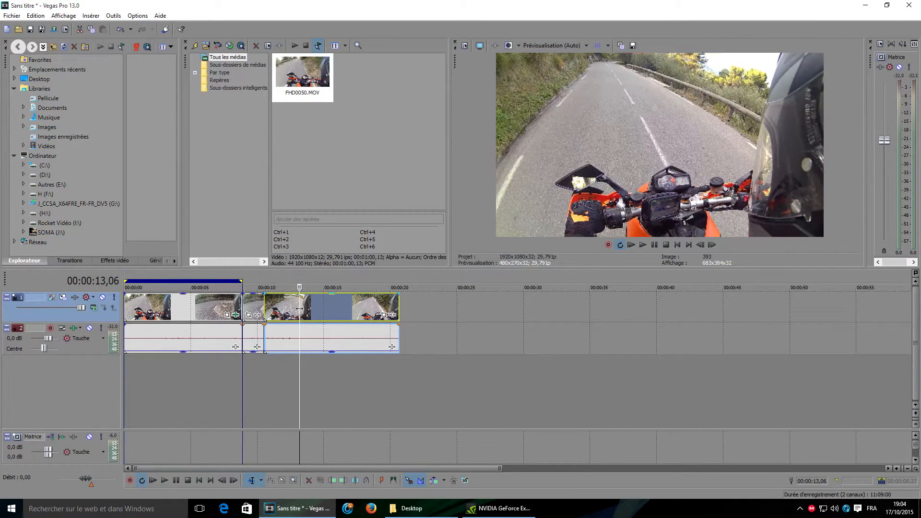
key("s")
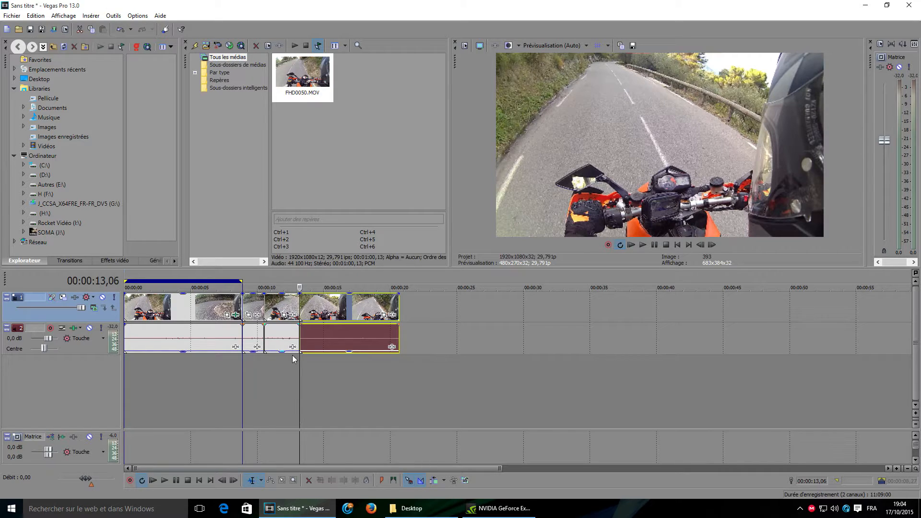
Step: Select the new segment's time range and apply the BCC WitnessProtection effect to that segment
left_click(275, 376)
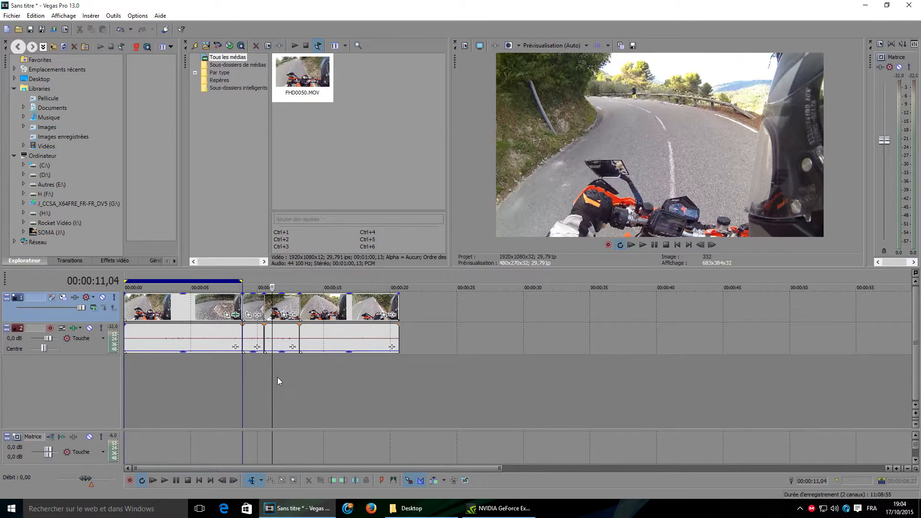
left_click_drag(301, 374, 260, 368)
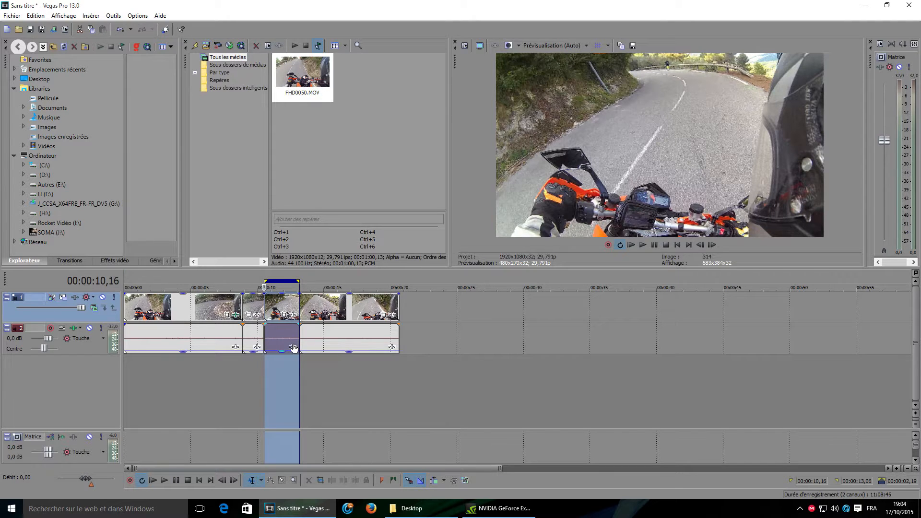
left_click(292, 315)
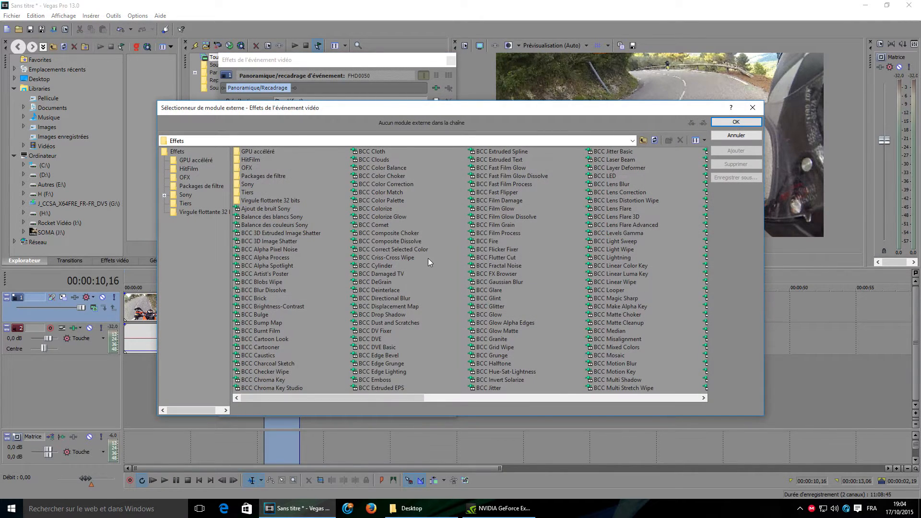
scroll(426, 259, "down", 3)
left_click(387, 160)
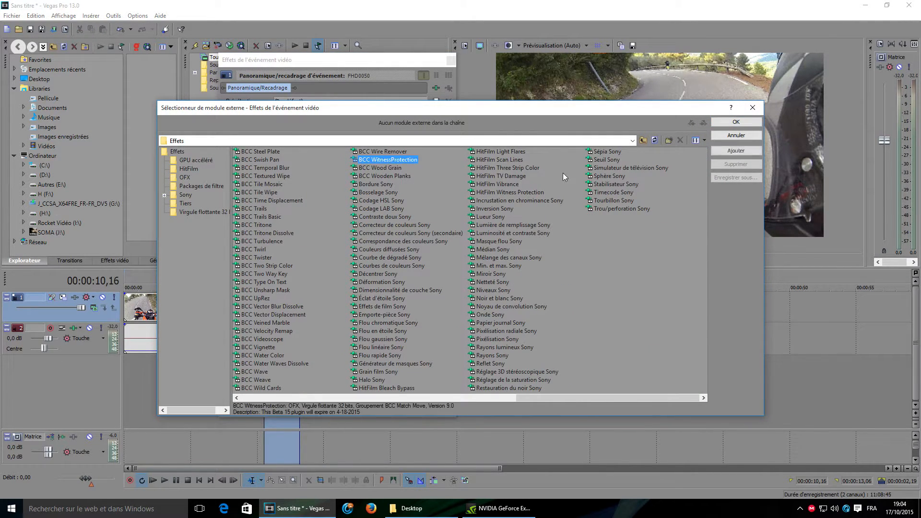
left_click(732, 123)
Step: In Traqueur de mouvement, enable Piste à la volée and place the tracker on the road user far ahead near the frame's top
left_click(230, 239)
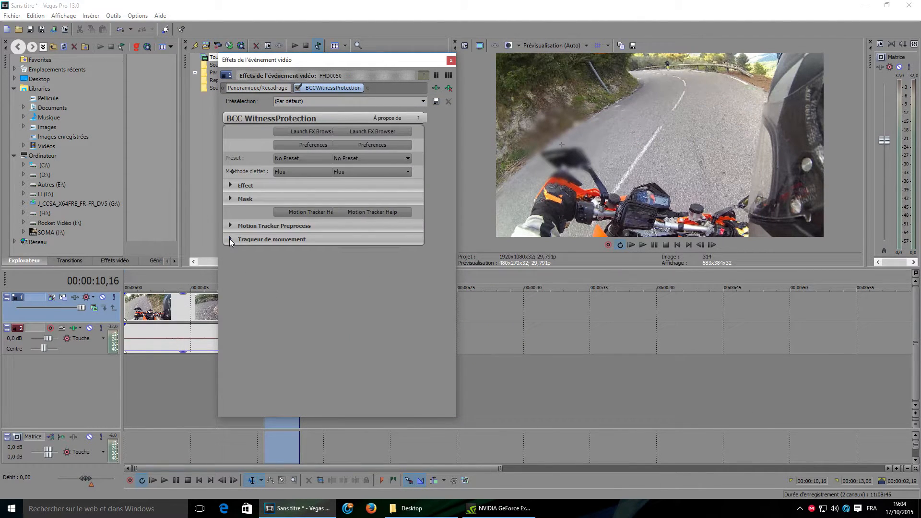
left_click_drag(453, 226, 452, 309)
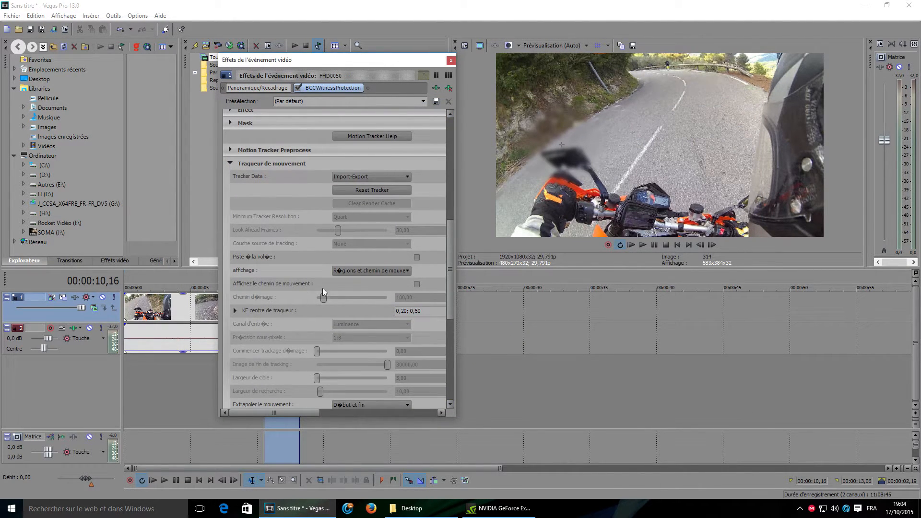
left_click(416, 258)
left_click_drag(451, 260, 447, 328)
left_click_drag(553, 150, 668, 70)
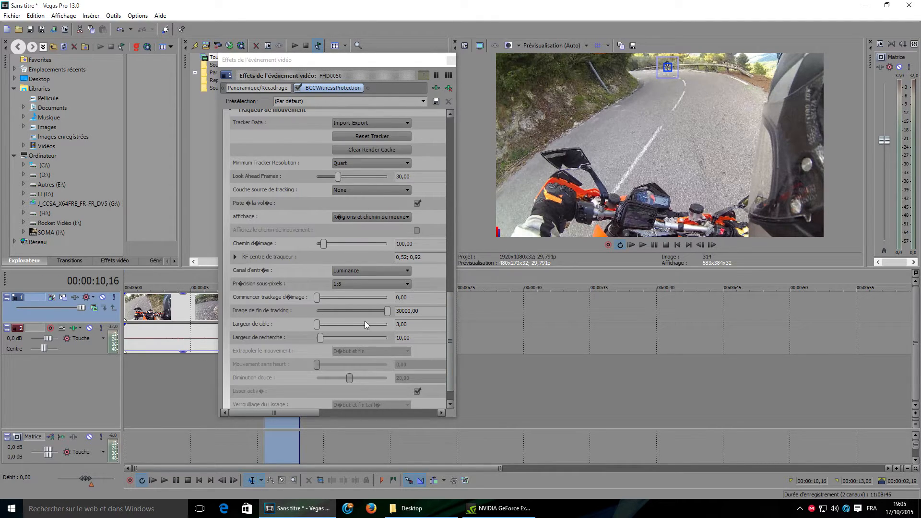
Step: Set Largeur de recherche to 25.03 and turn off Piste à la volée once the tracking path is computed
left_click_drag(321, 338, 335, 342)
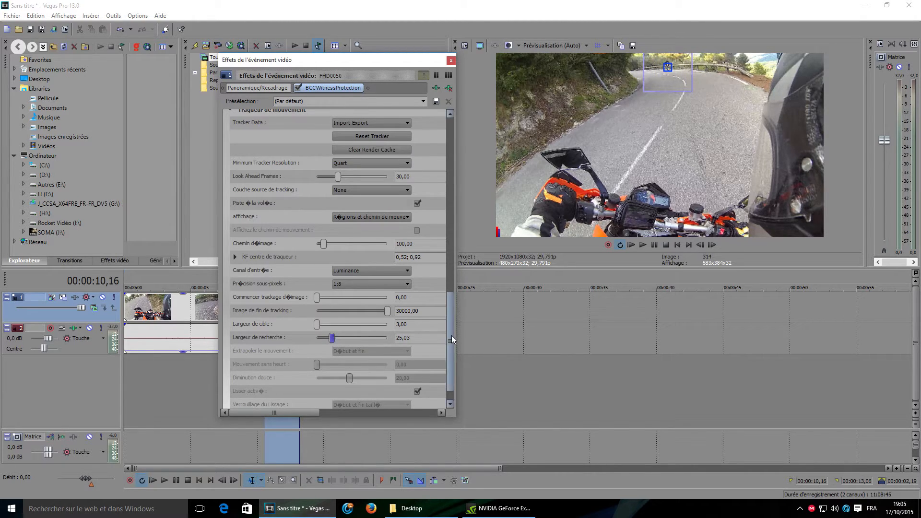
scroll(334, 339, "down", 1)
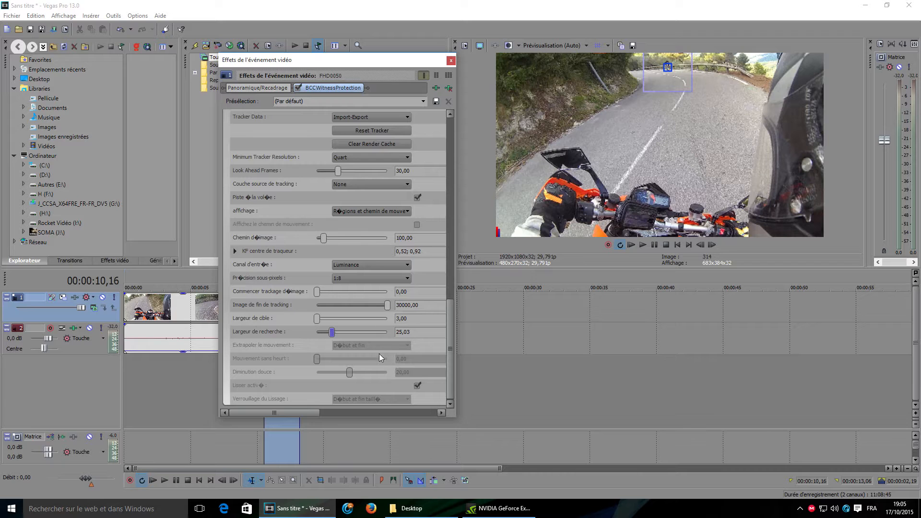
left_click(478, 118)
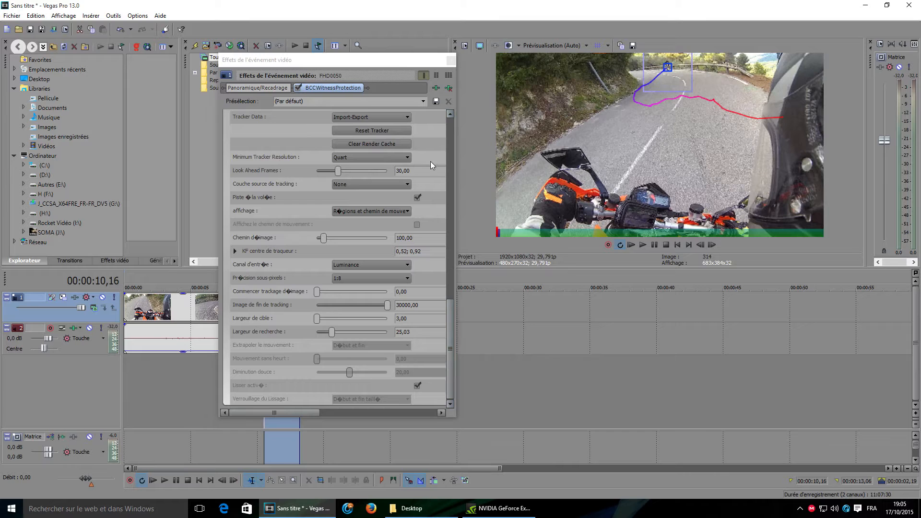
left_click(416, 198)
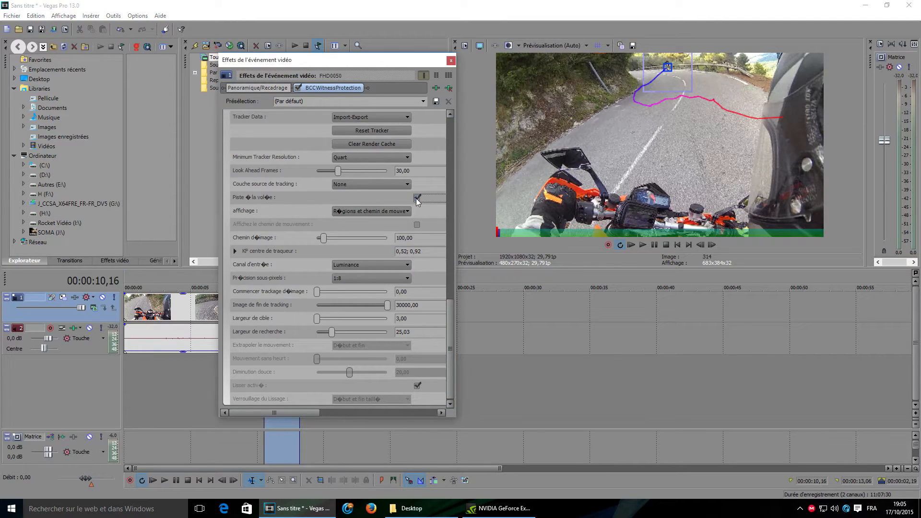
Step: Open the Mask section, set its Rayon de région to 7.48, and close the effects window
scroll(448, 176, "up", 2)
scroll(450, 179, "up", 3)
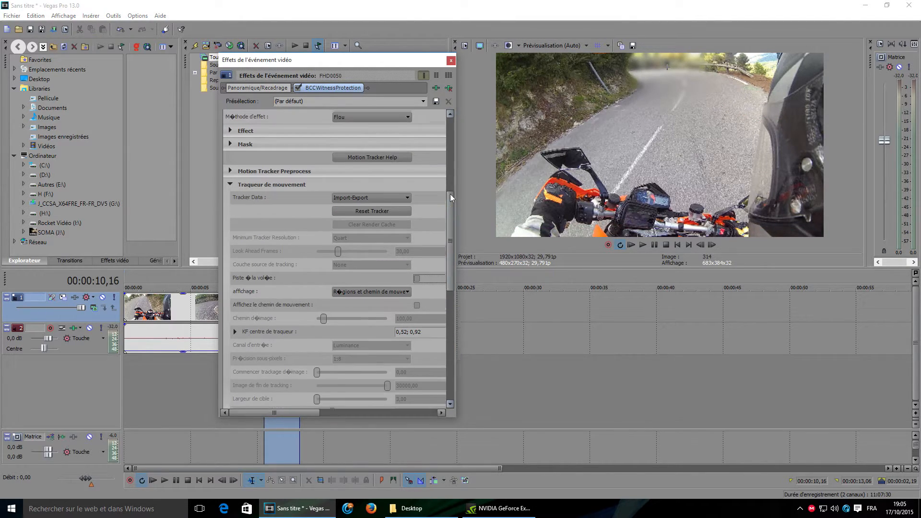
left_click(230, 185)
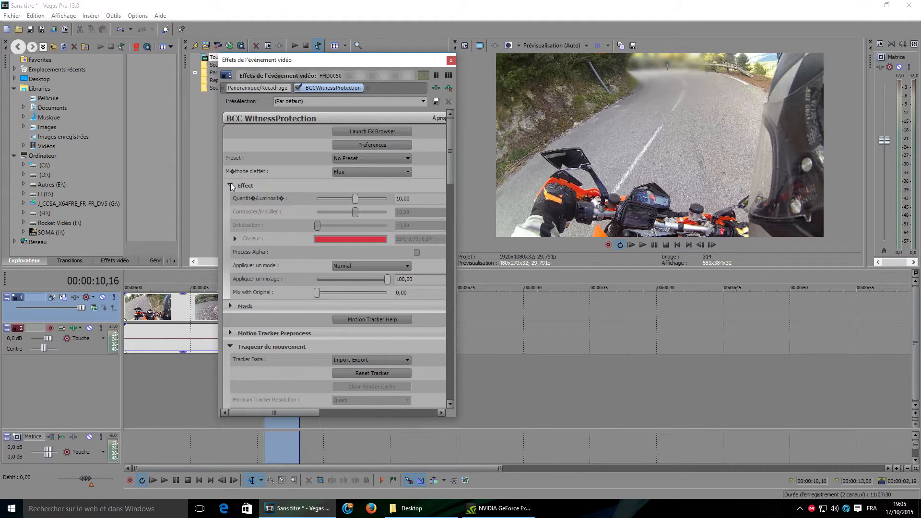
left_click(230, 306)
left_click_drag(450, 168, 442, 250)
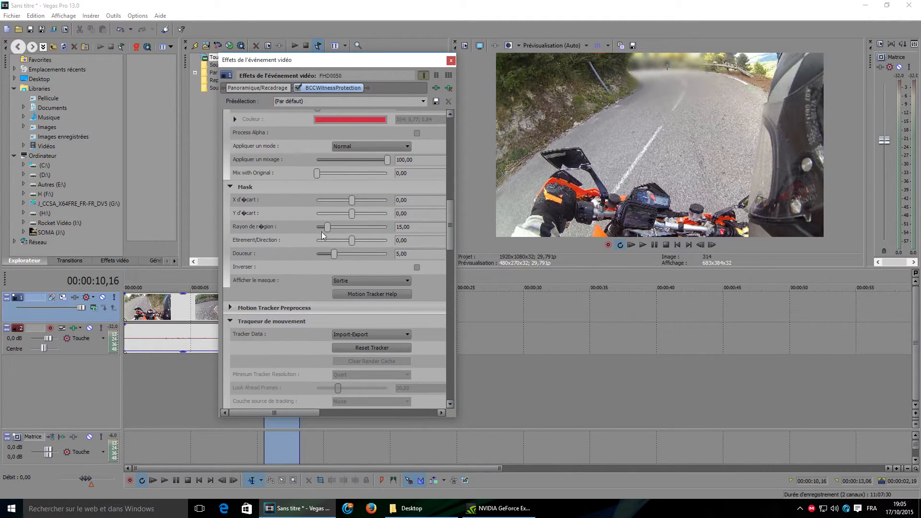
left_click_drag(327, 227, 322, 226)
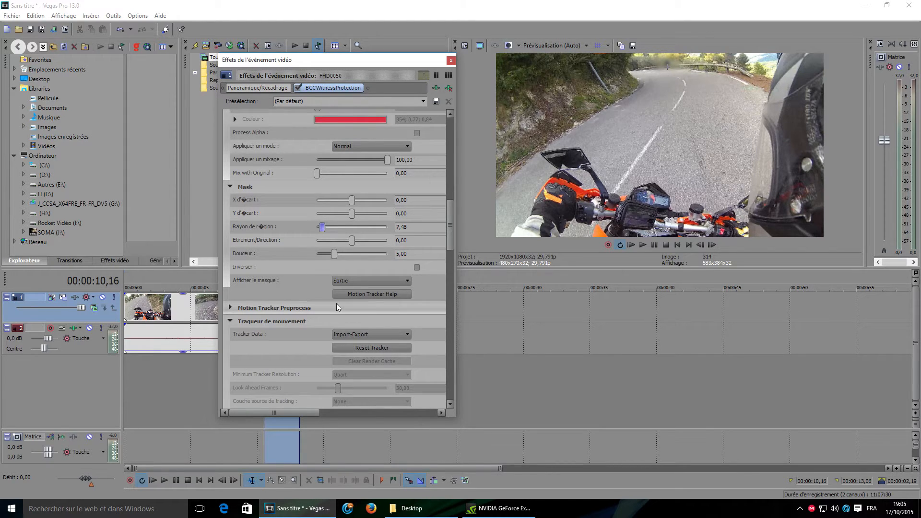
left_click(451, 61)
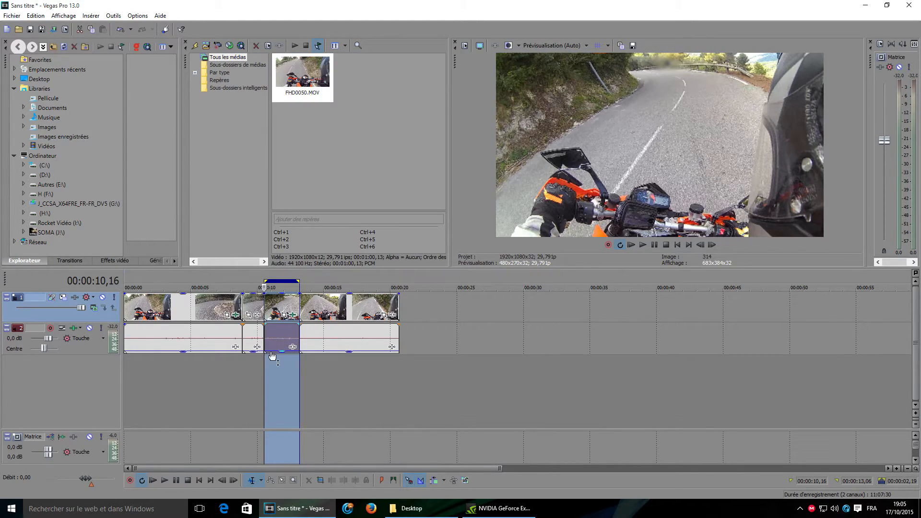
Step: At 00:00:12;26, set the mask's Rayon de région to 9.52 and Etirement/Direction to -91.16, then close the window
left_click(265, 374)
left_click(269, 374)
left_click_drag(270, 374, 295, 388)
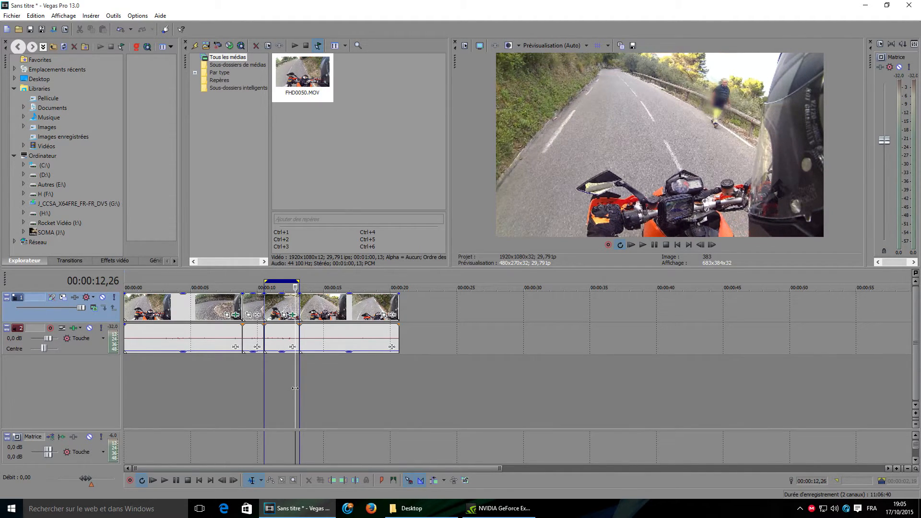
left_click(293, 314)
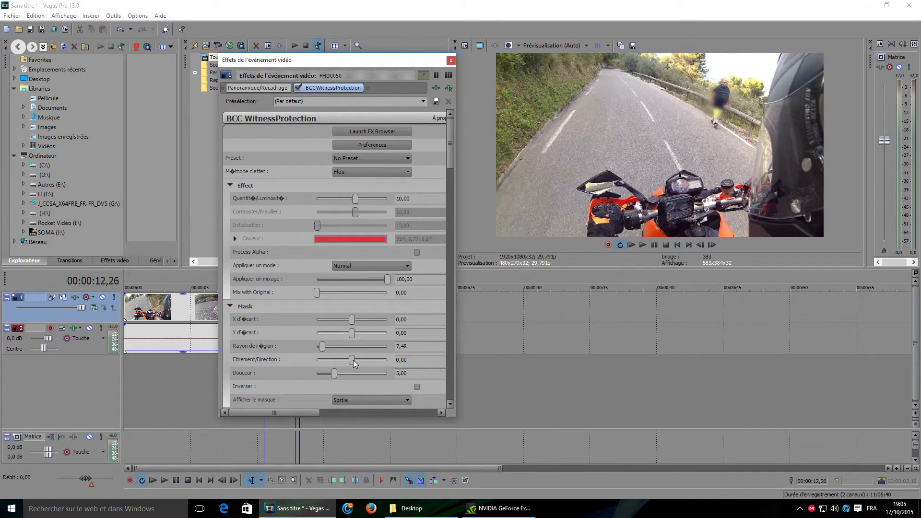
left_click_drag(354, 361, 324, 349)
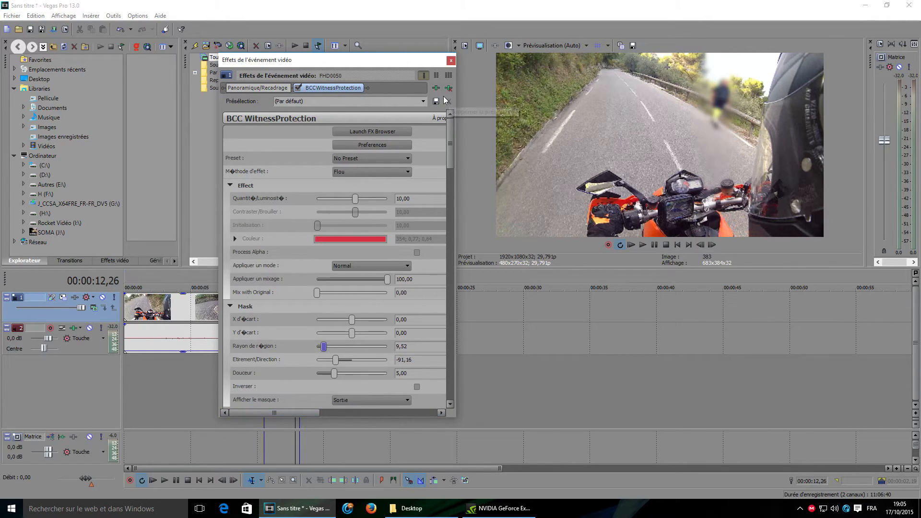
left_click(451, 61)
Step: Play back the new segment from its start to check the tracked blur
left_click(263, 386)
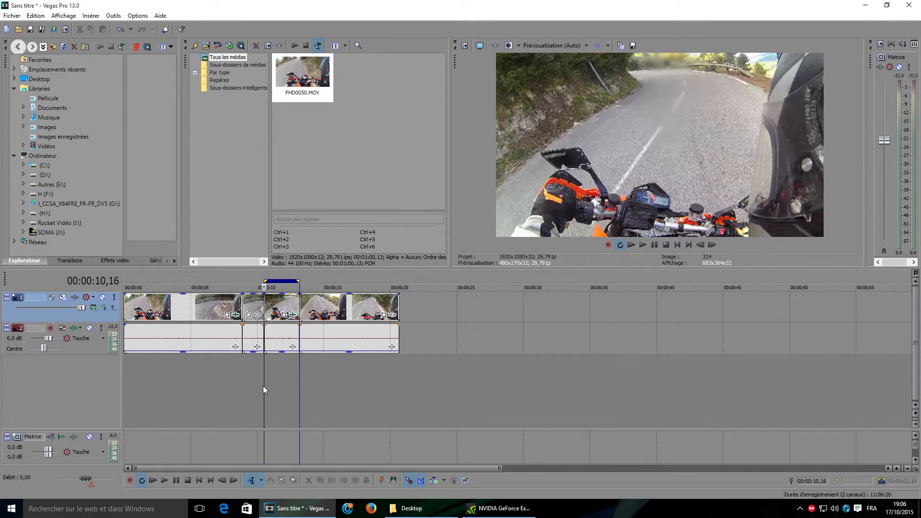
key("space")
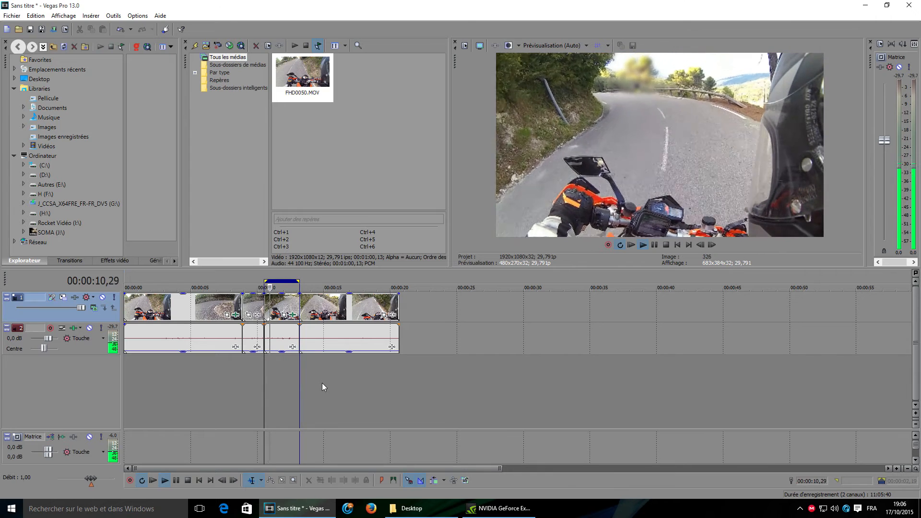
key("space")
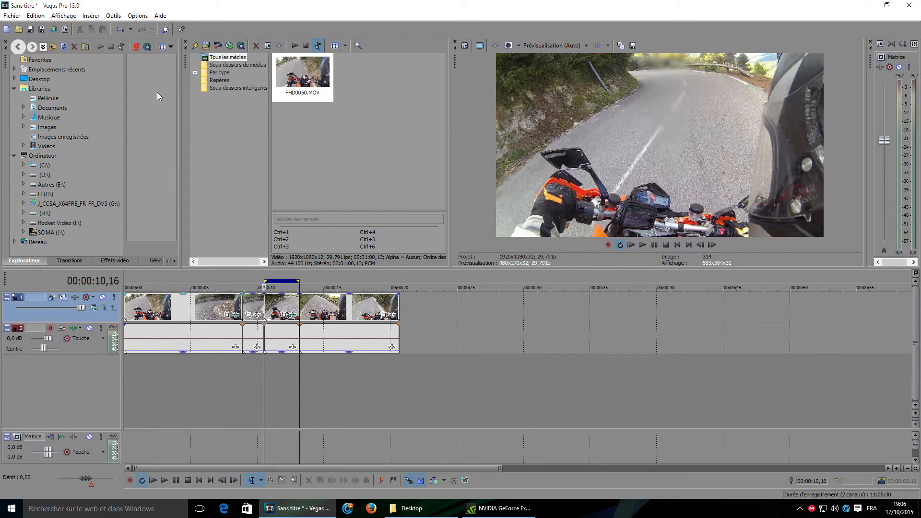
left_click(10, 17)
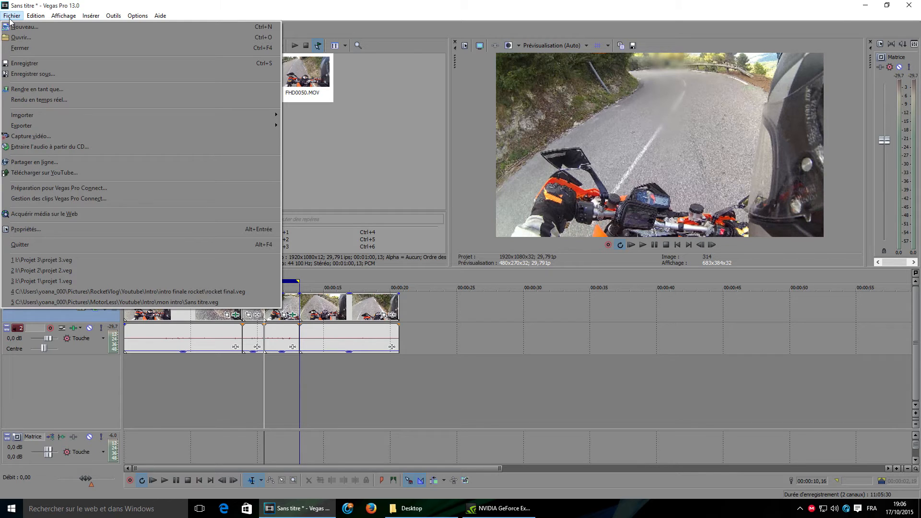
left_click(259, 8)
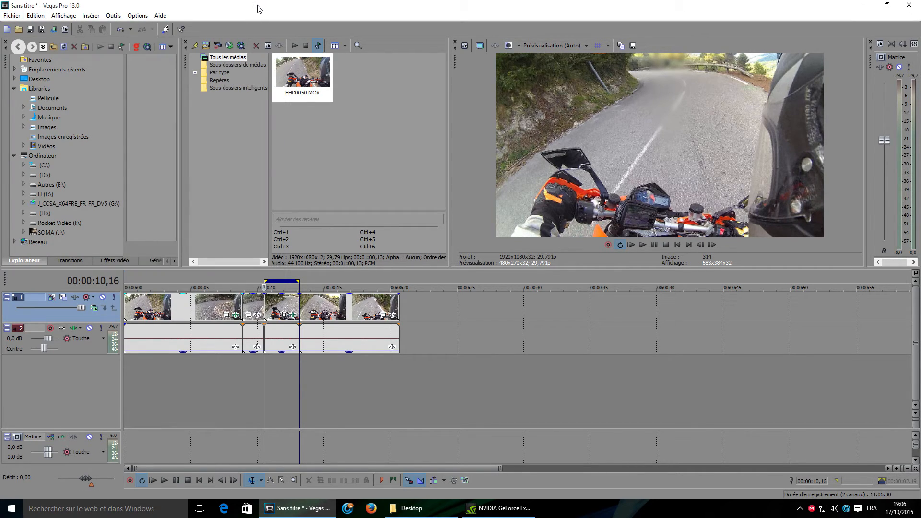
Step: Review the segment's WitnessProtection mask and tracker settings at 00:00:12;09
left_click(287, 393)
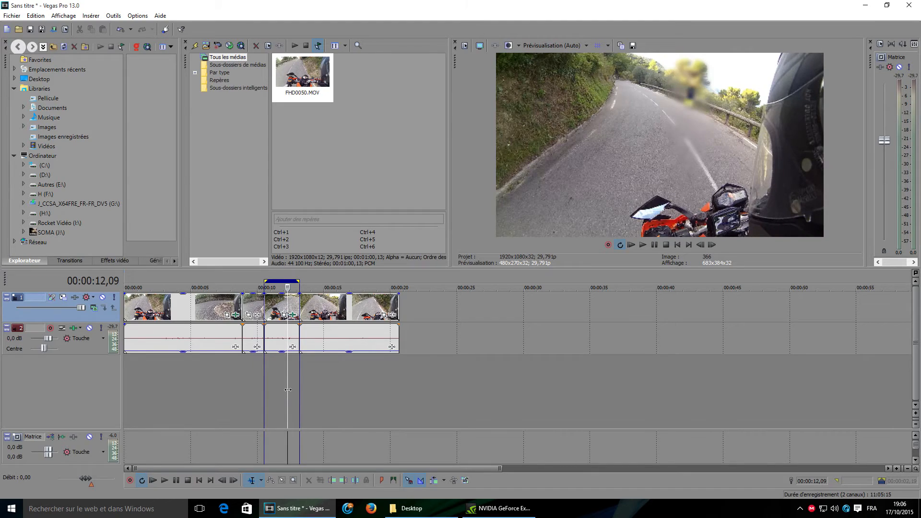
left_click(295, 316)
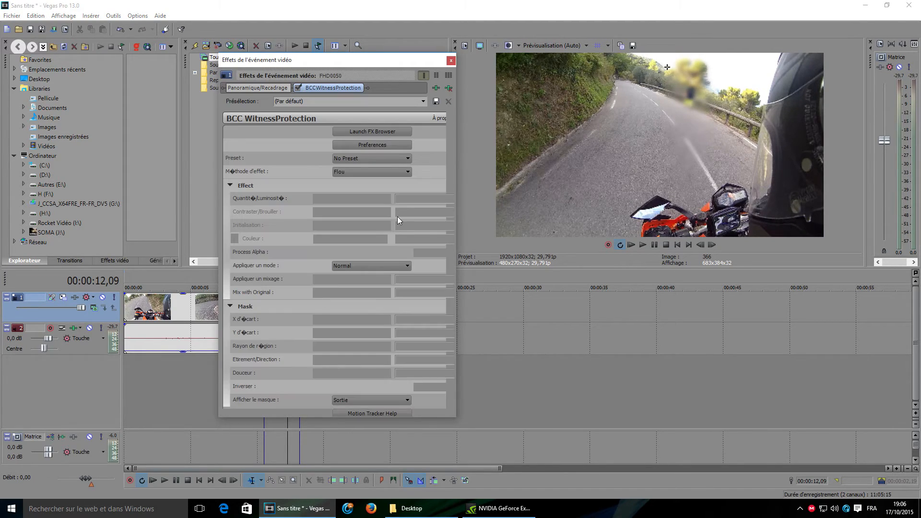
left_click_drag(450, 138, 459, 229)
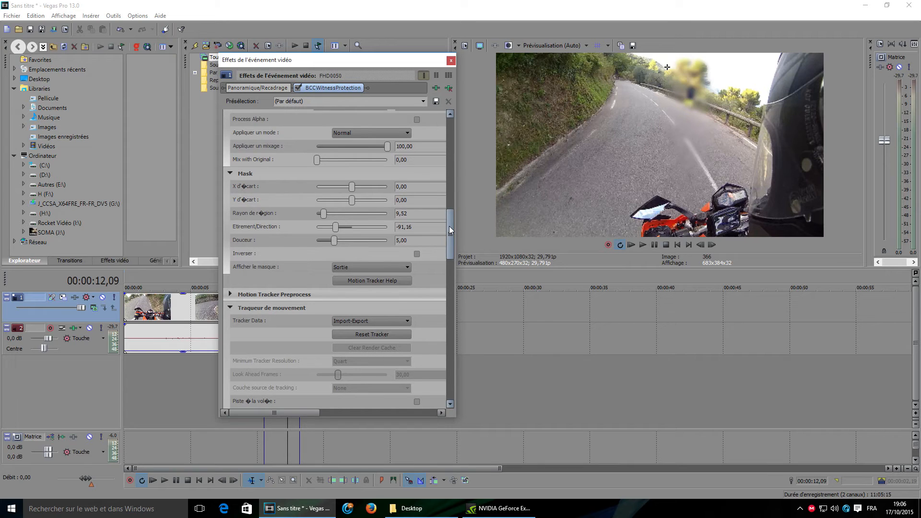
left_click_drag(449, 226, 459, 371)
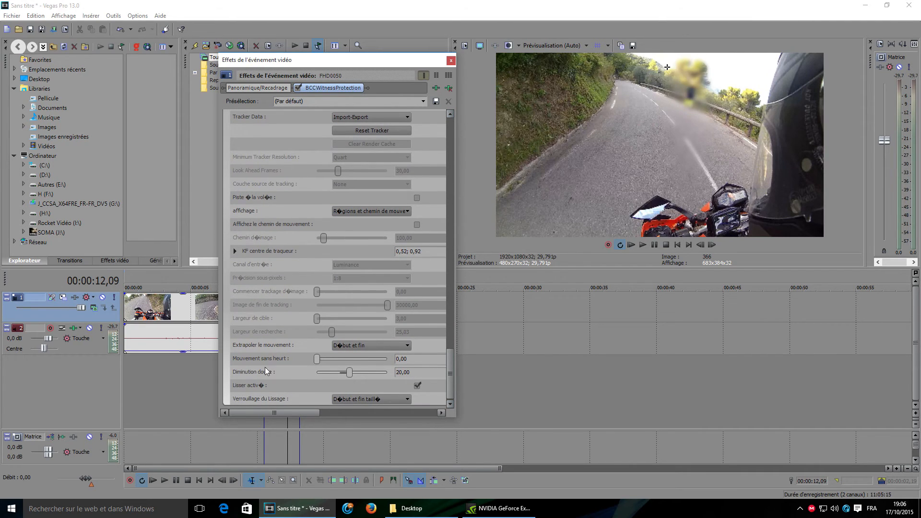
left_click_drag(448, 367, 447, 129)
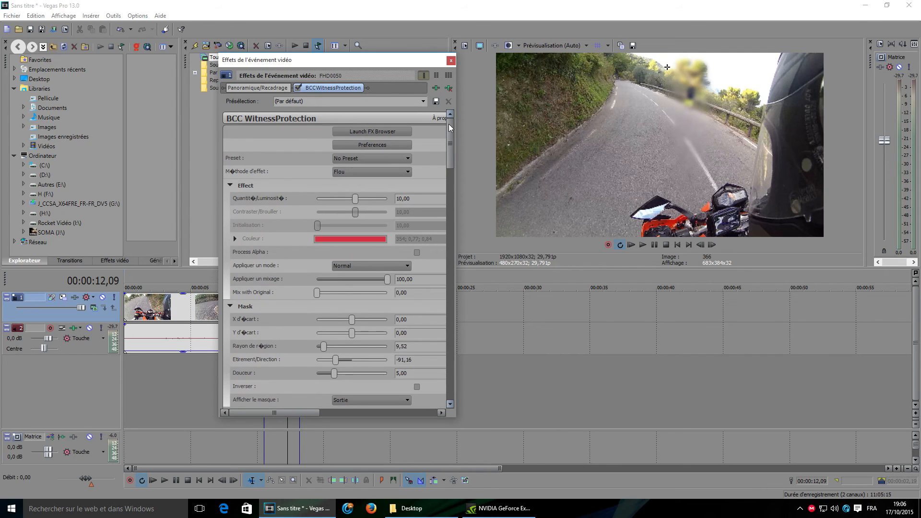
left_click(450, 61)
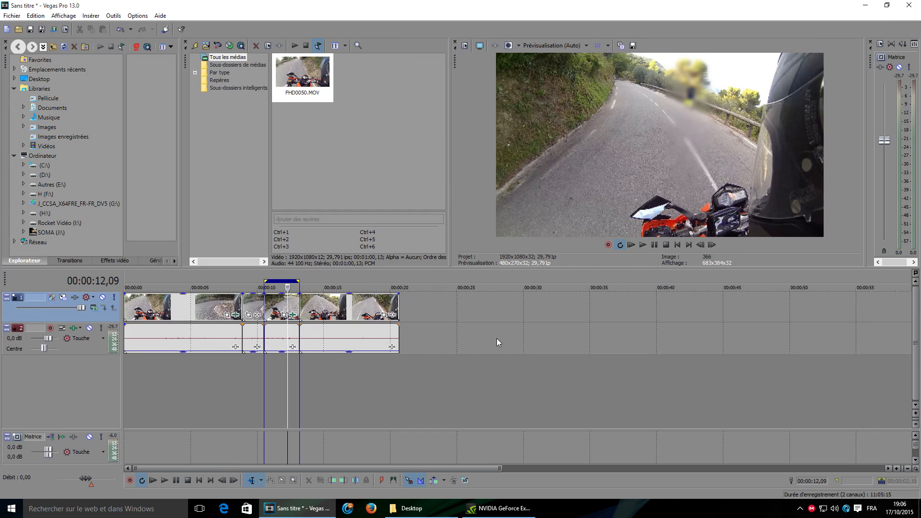